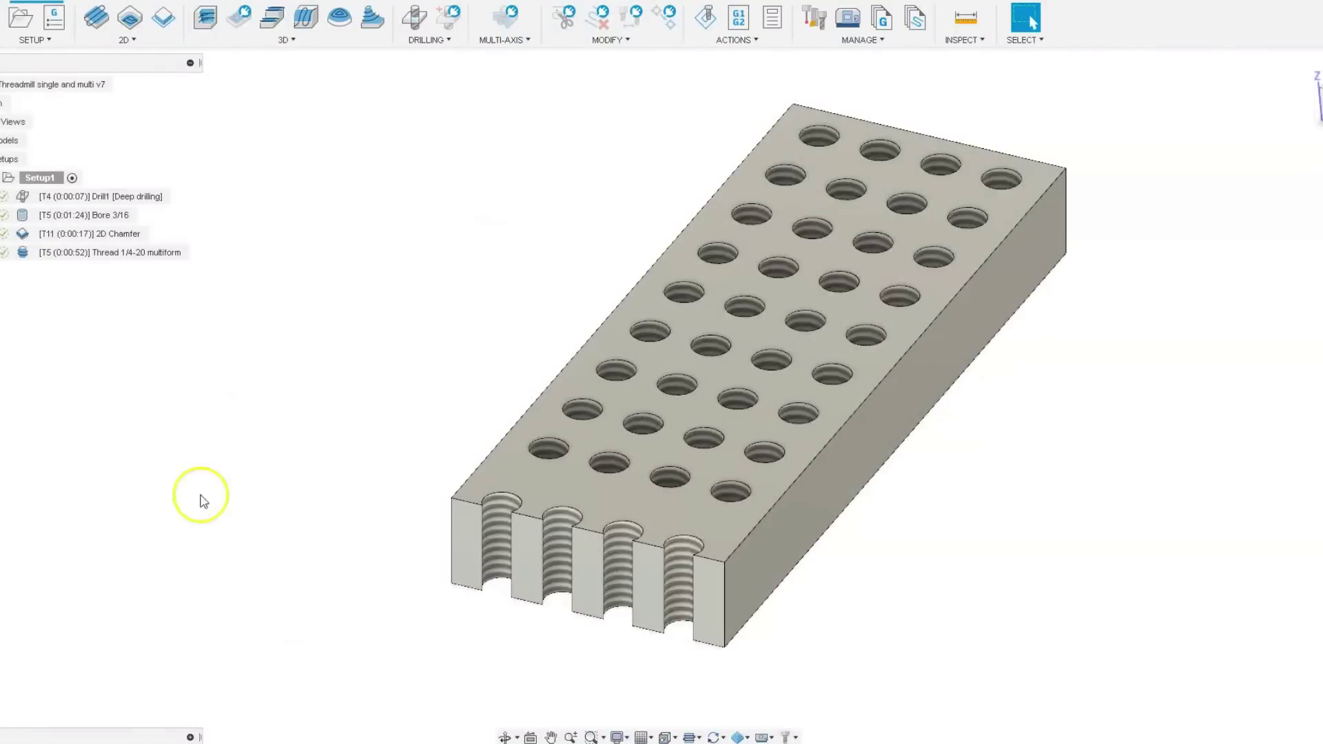
Orbit the block and show the Drill1 deep-drilling toolpath through its four holes.
shift+middle_drag(650, 393, 648, 393)
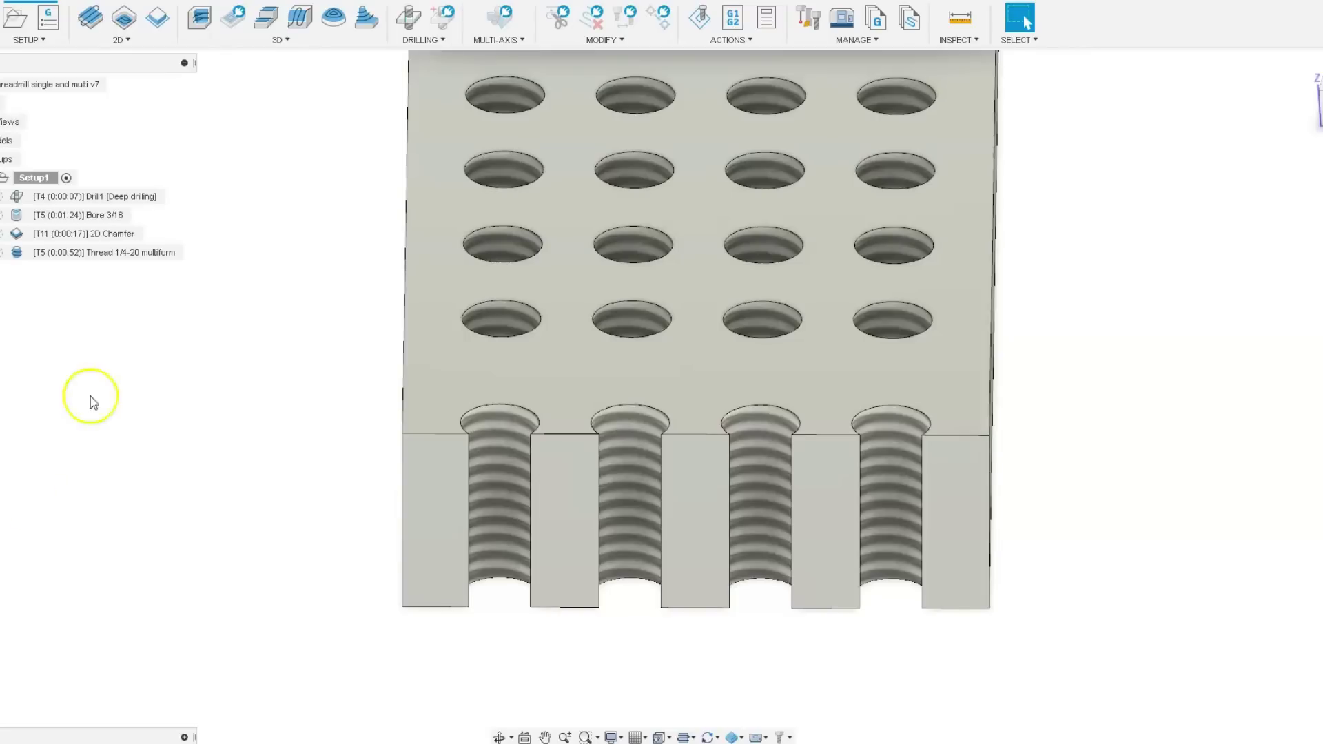
click(138, 198)
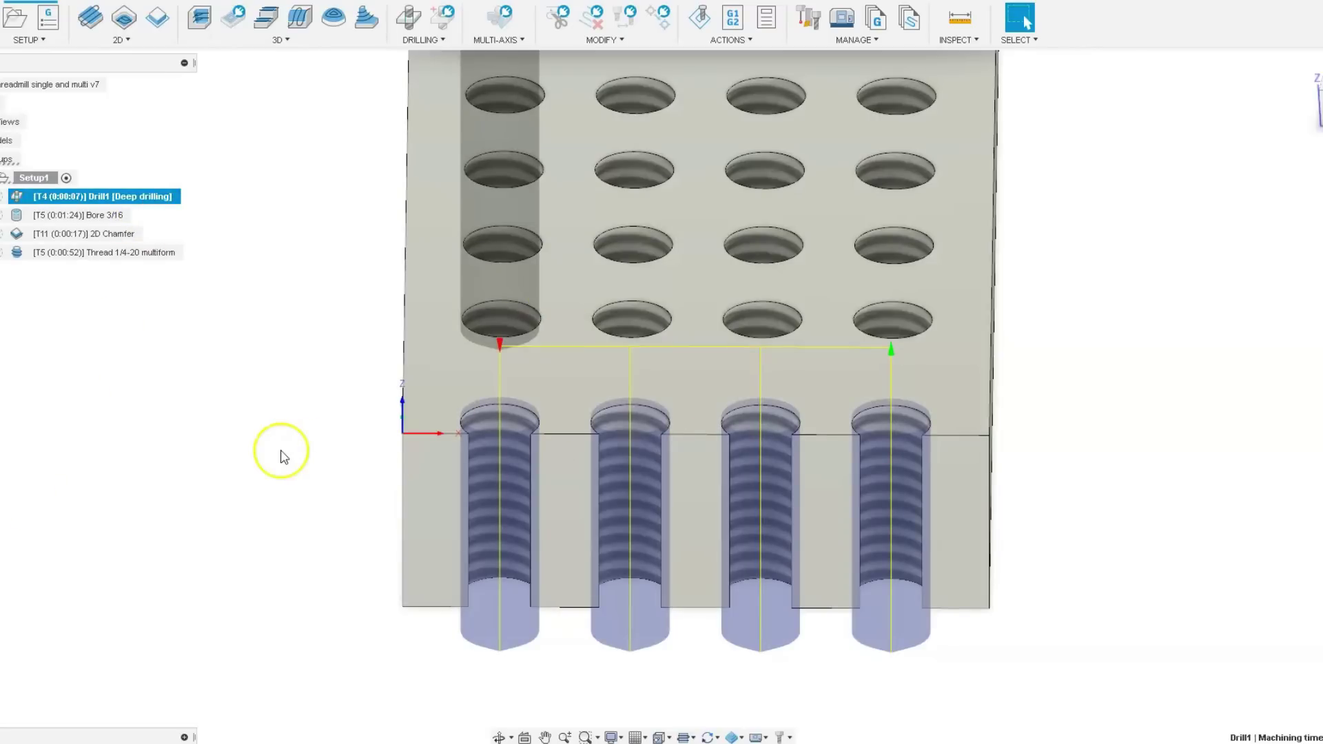
Show the Bore 3/16 toolpath, then view the Thread 1/4-20 multiform passes isometrically.
click(296, 402)
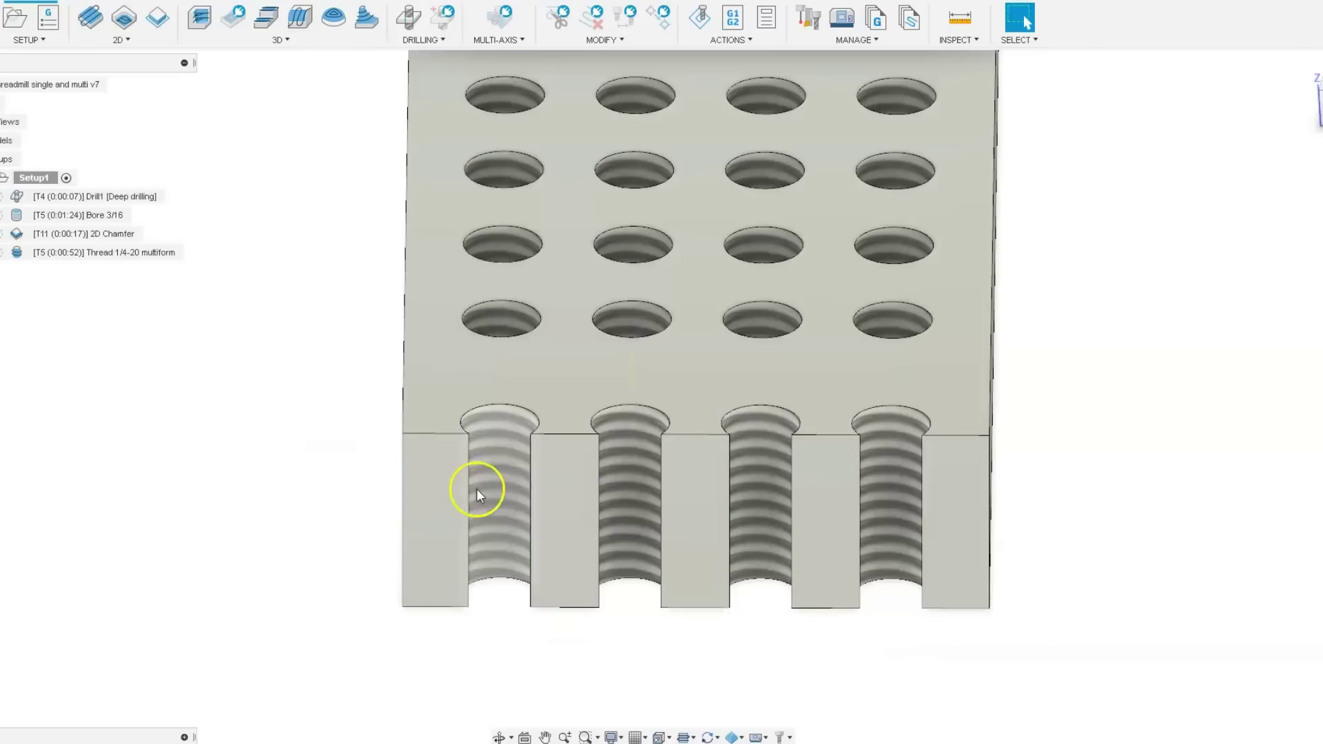
click(110, 216)
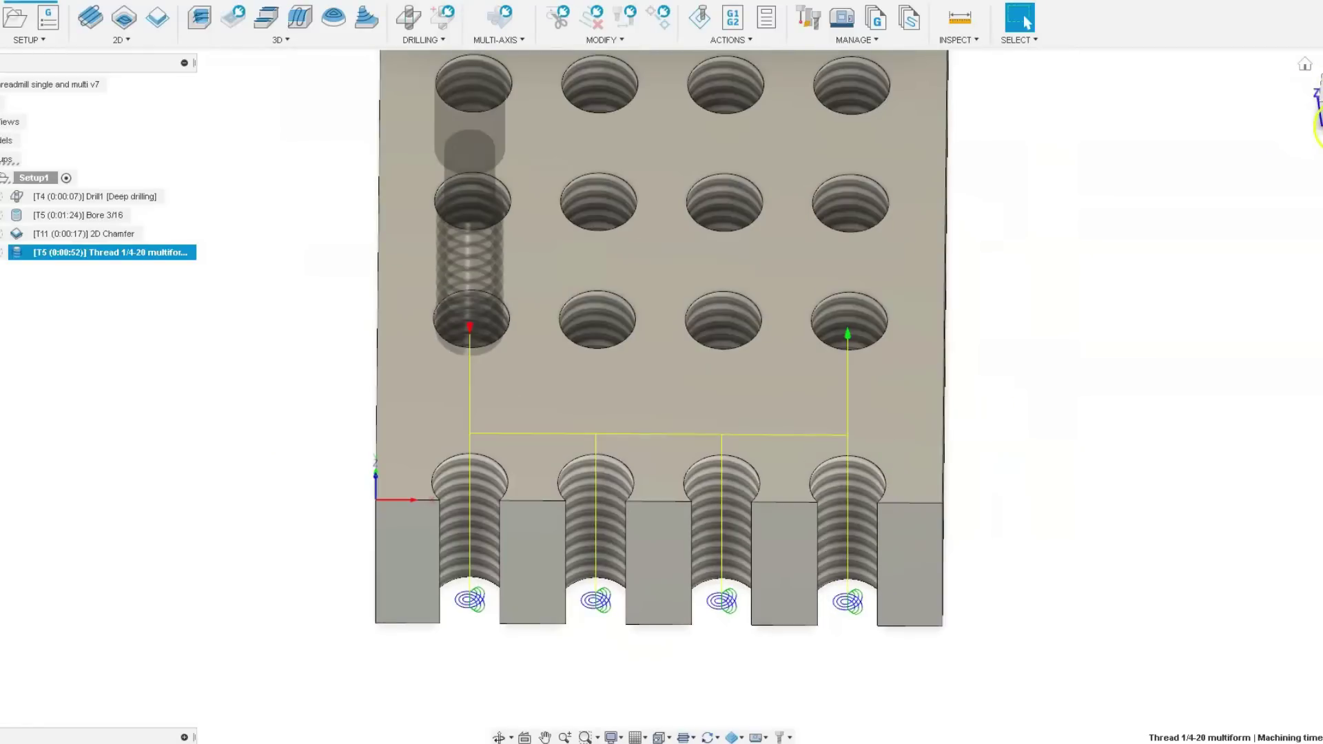
click(1314, 93)
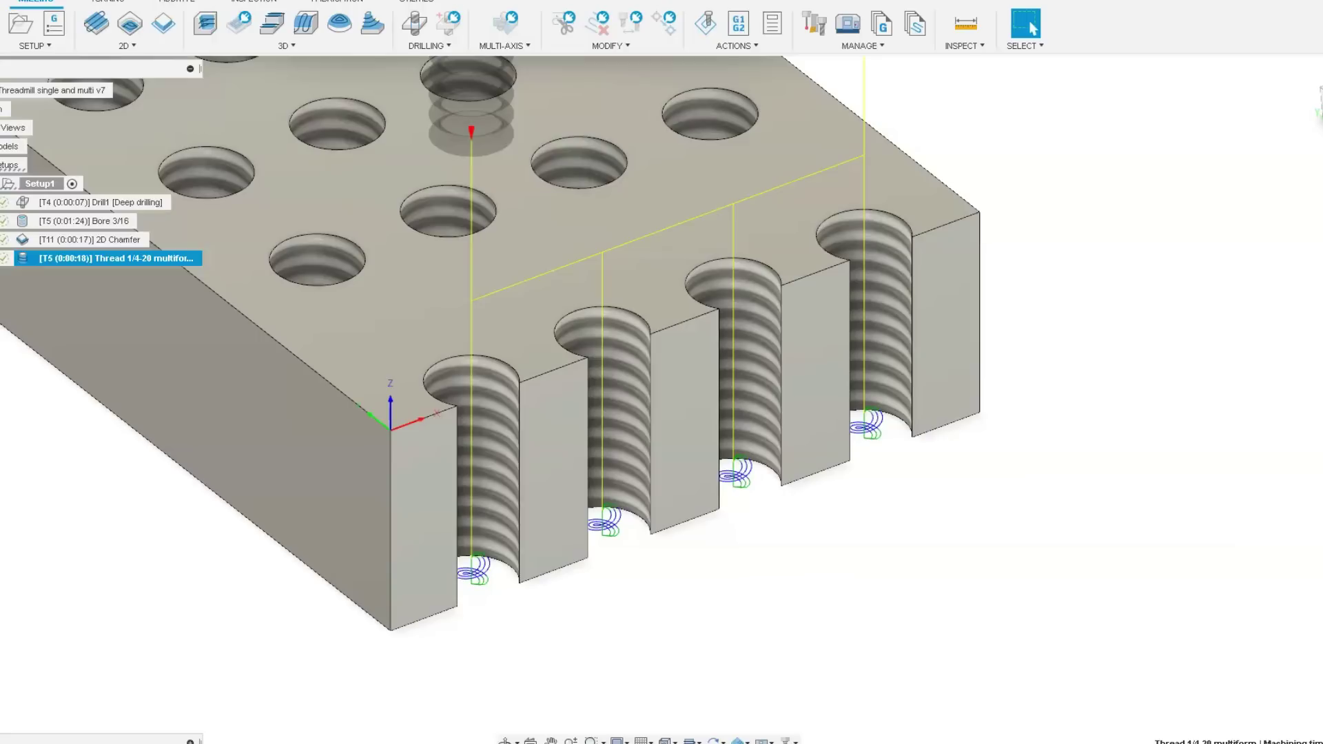
Open the Harvey Tool Multi-form Threadmilling Guide PDF and scroll through its speeds and feeds.
click(446, 741)
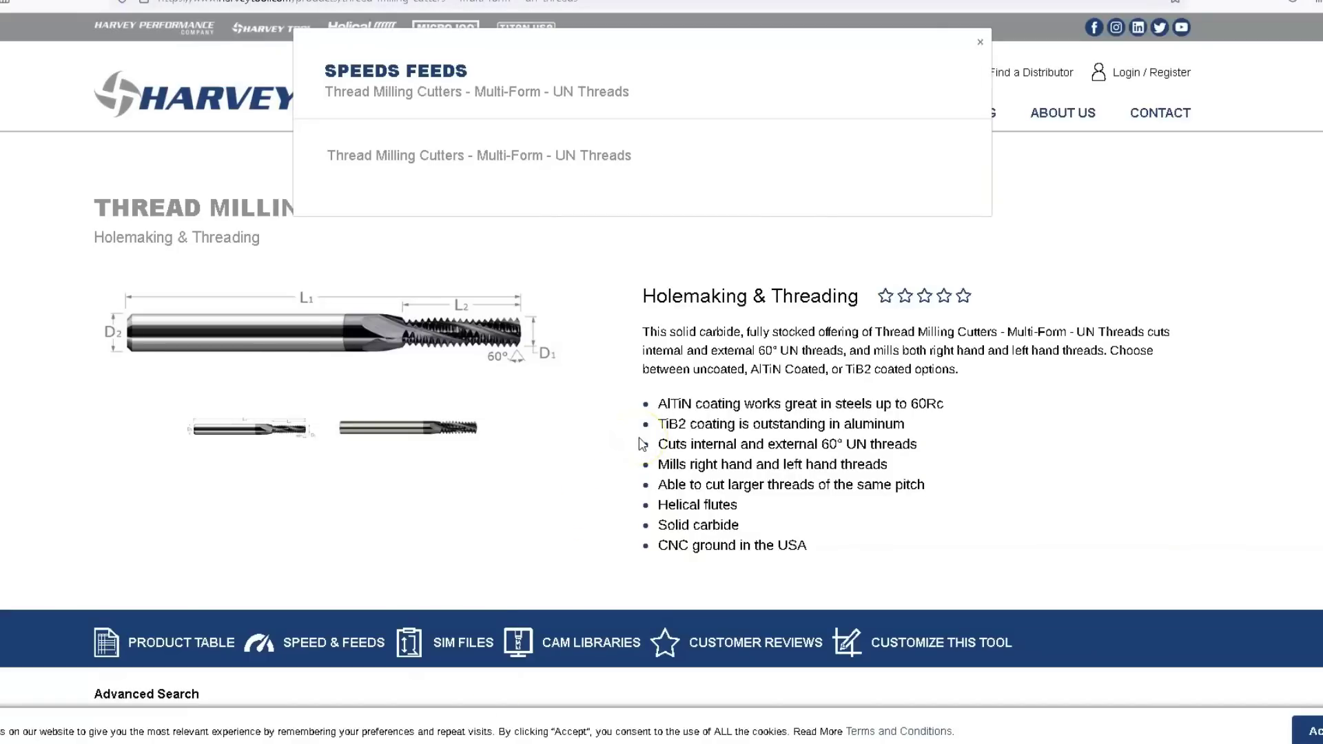
click(479, 155)
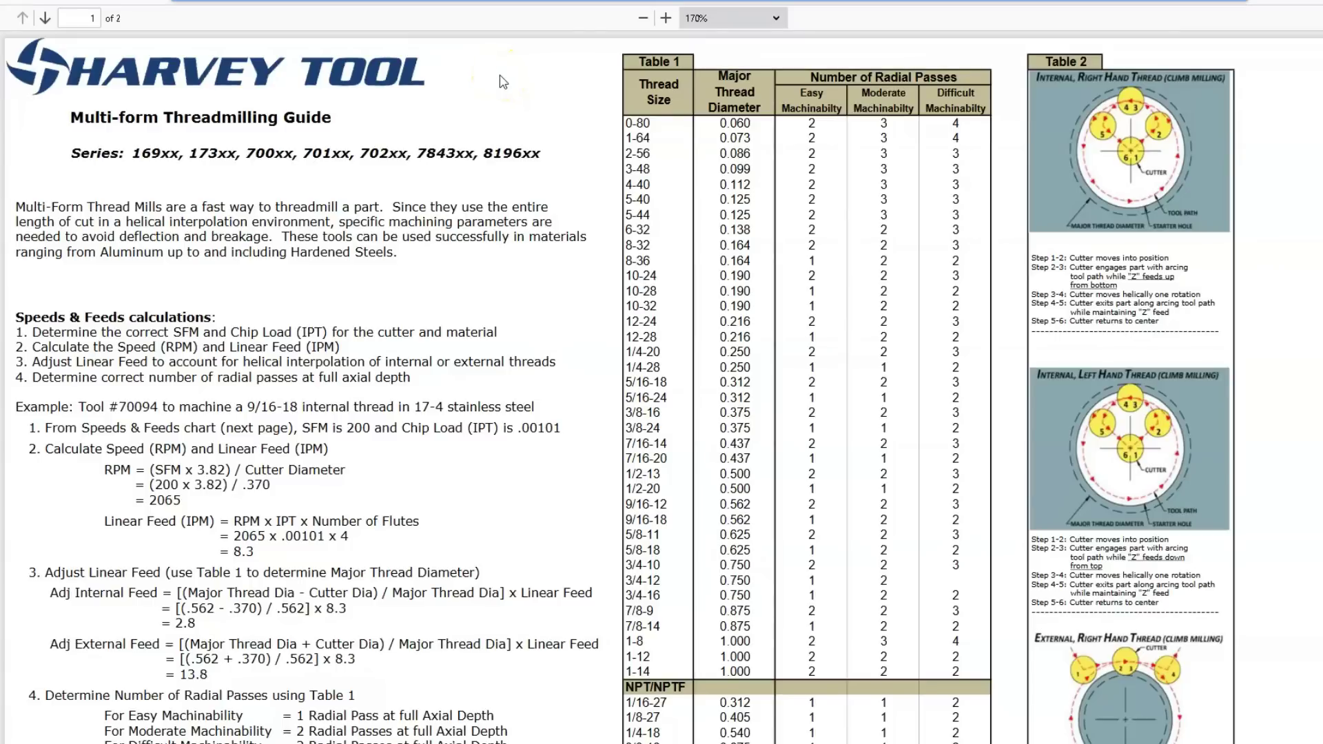
scroll(540, 69, down, 15)
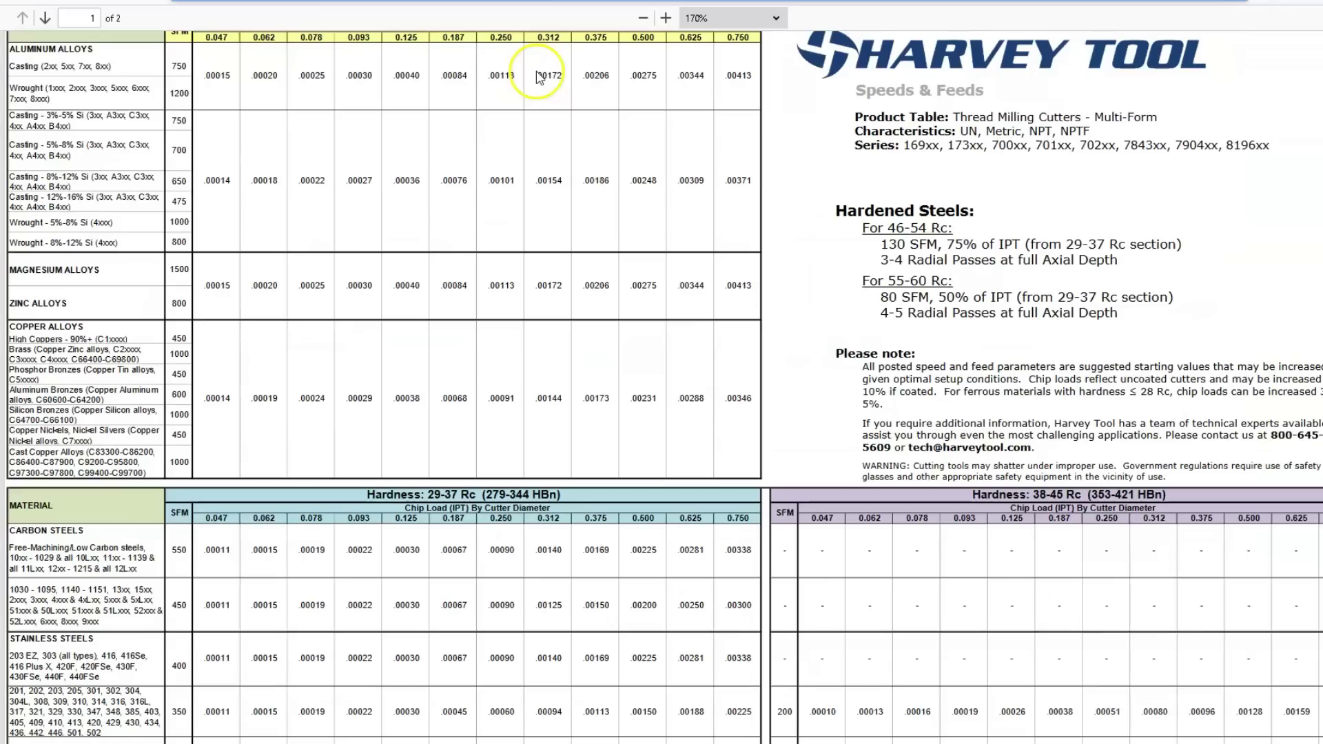
scroll(540, 75, up, 3)
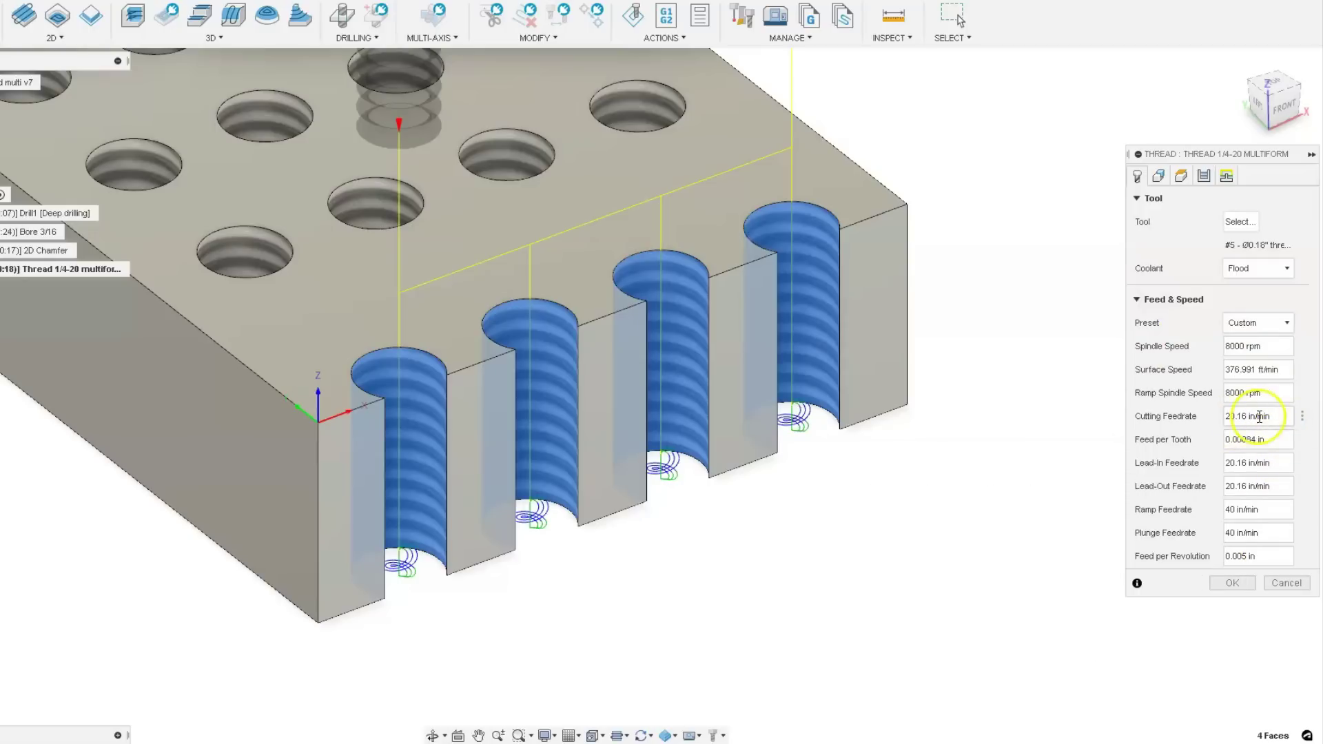
Read the tooltips for the thread operation's Cutting Feedrate and Plunge Feedrate fields.
mouse_move(1278, 417)
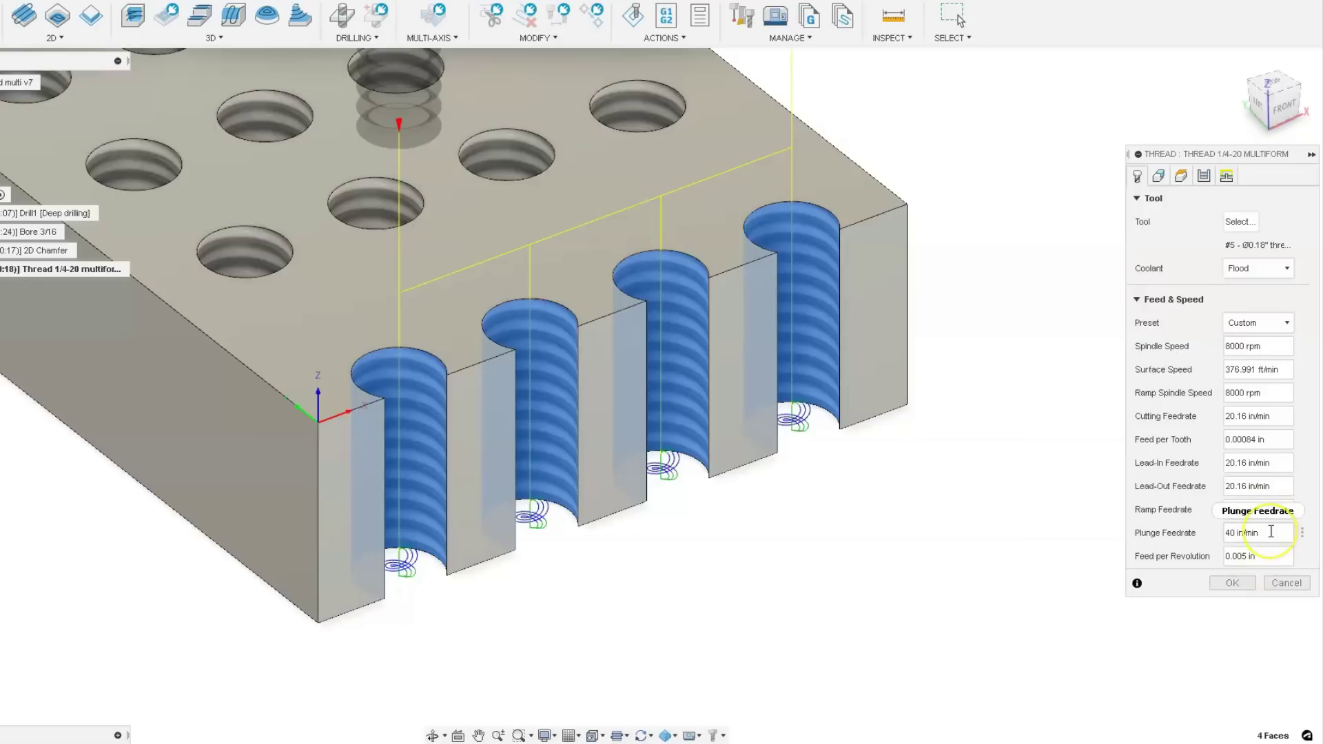
mouse_move(1272, 532)
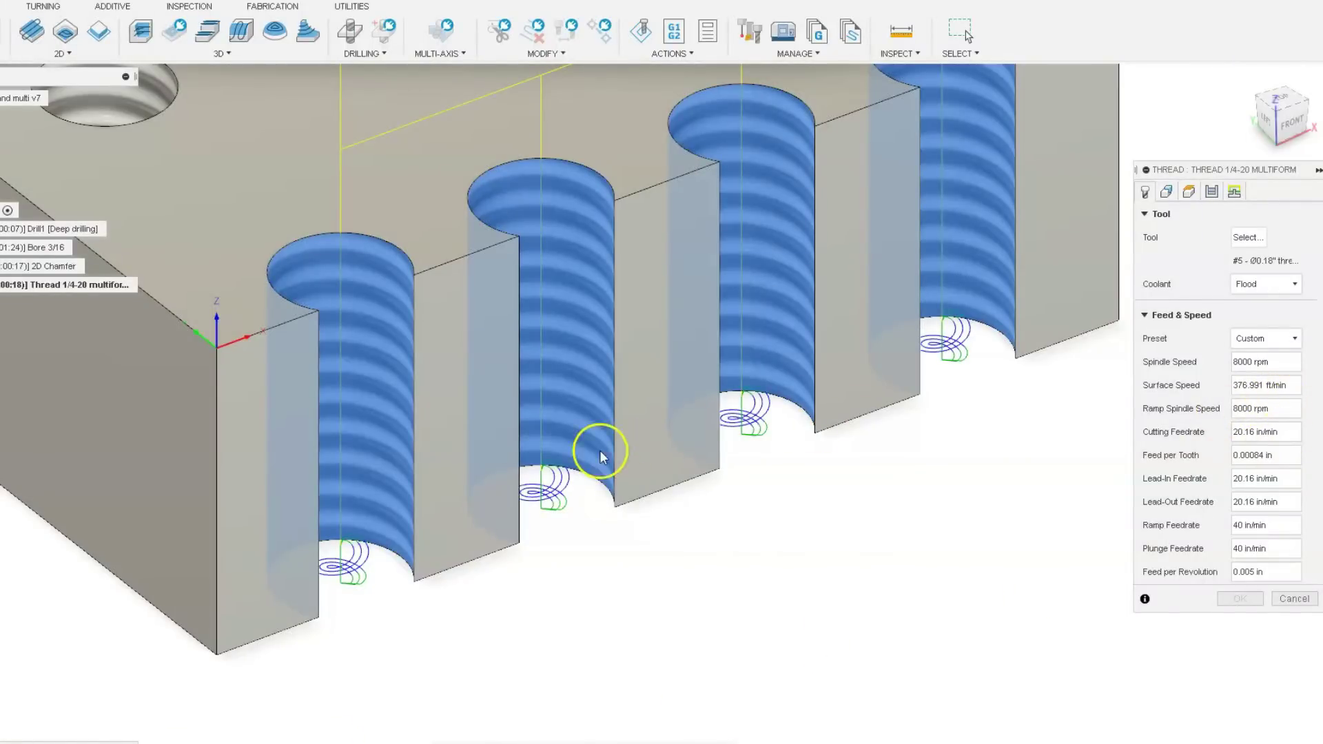
Zoom in on the thread toolpaths at the hole bottoms and launch Windows Calculator.
click(554, 496)
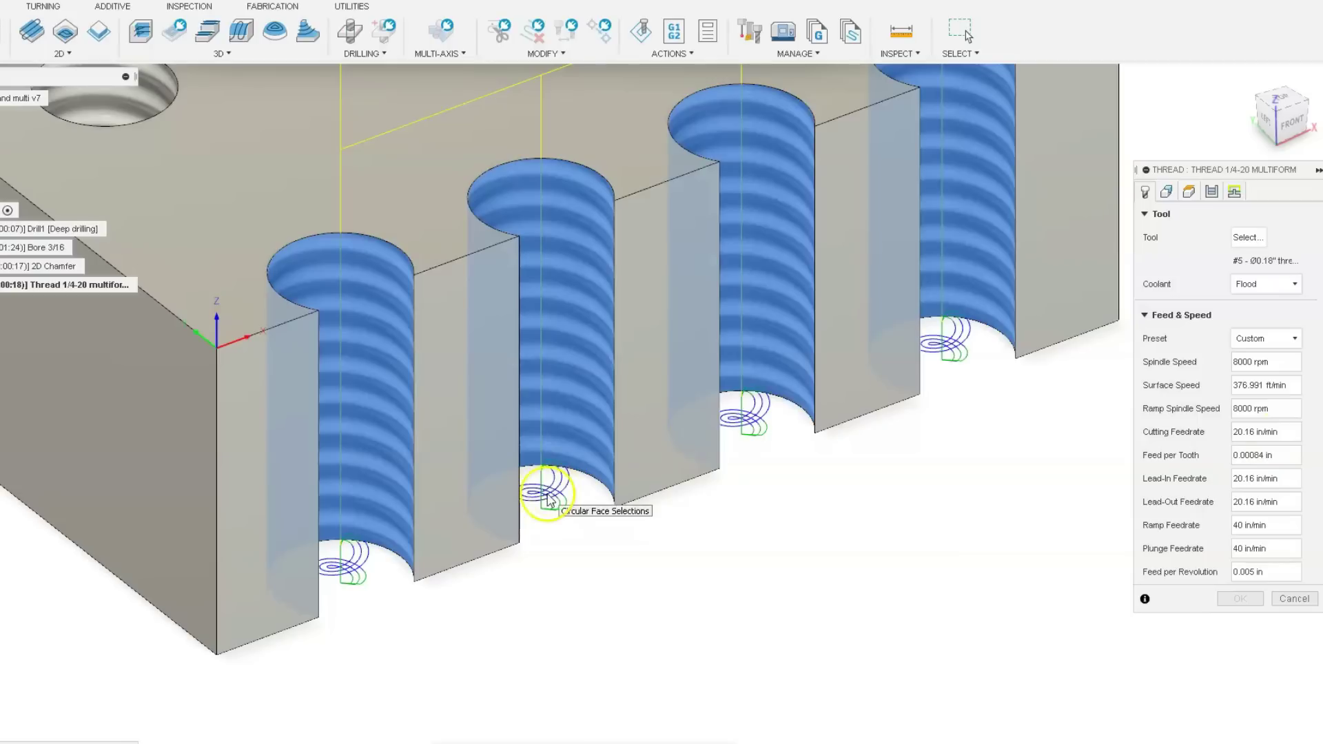
click(553, 496)
click(551, 498)
scroll(551, 498, down, 2)
scroll(566, 498, up, 6)
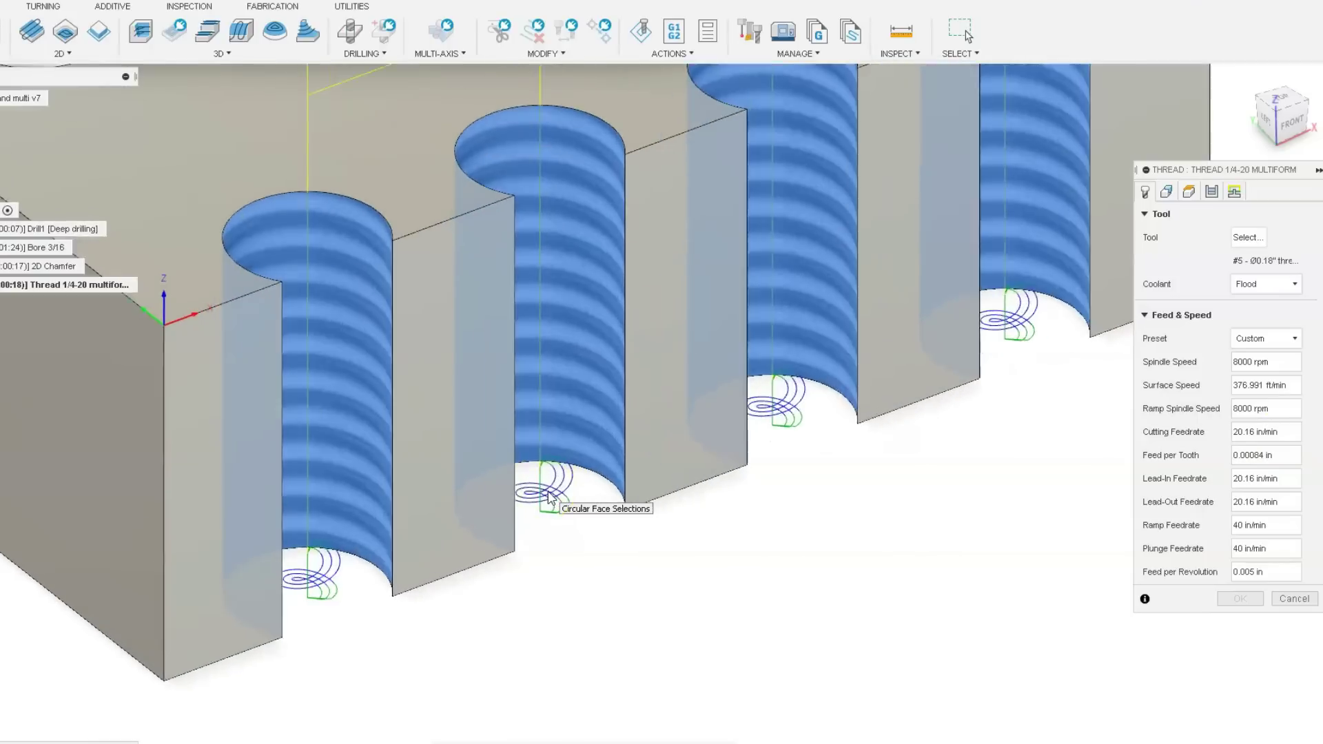
click(428, 522)
click(570, 420)
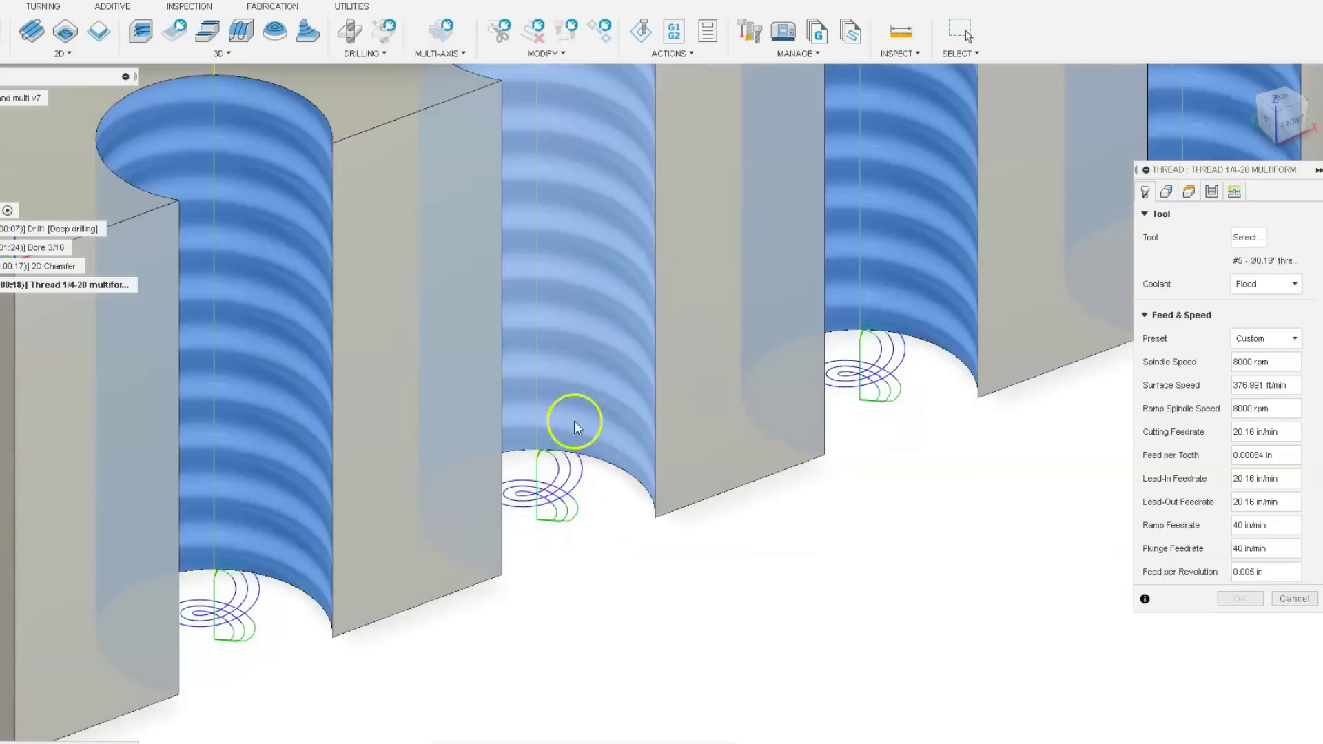
click(556, 476)
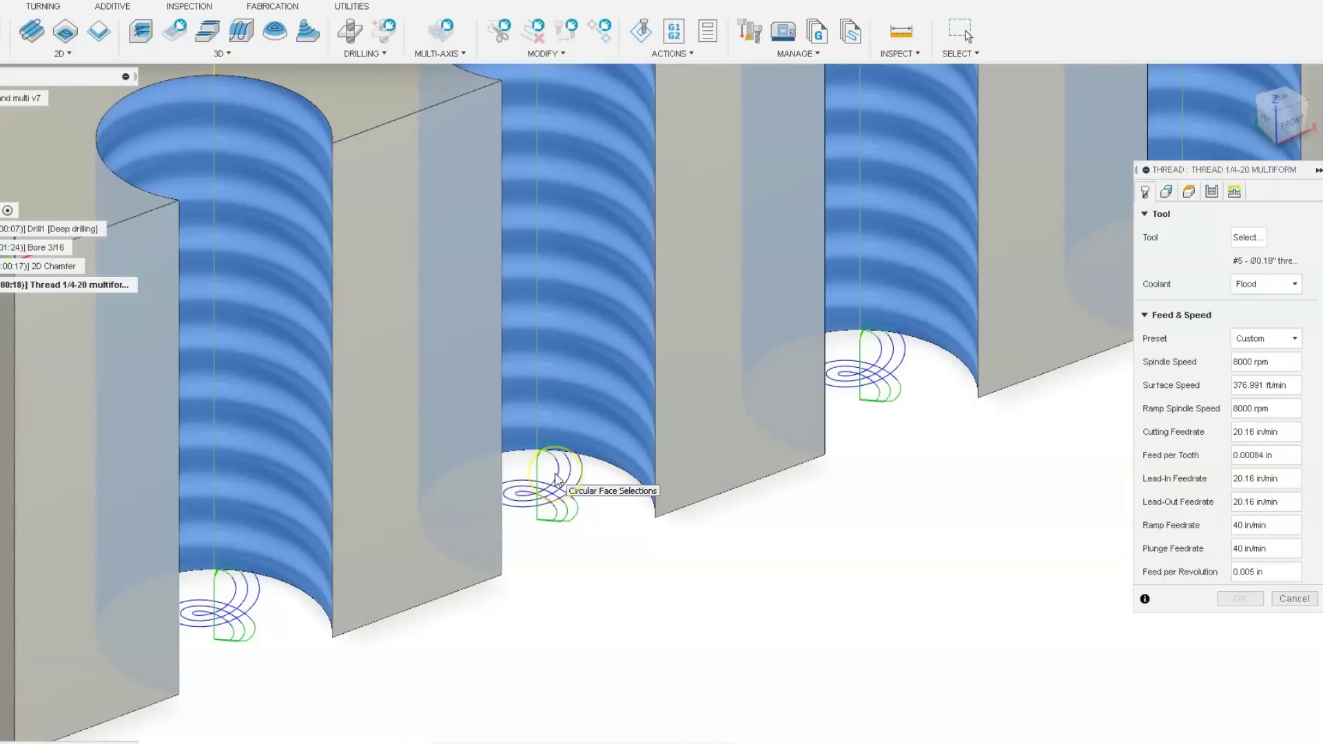
click(685, 575)
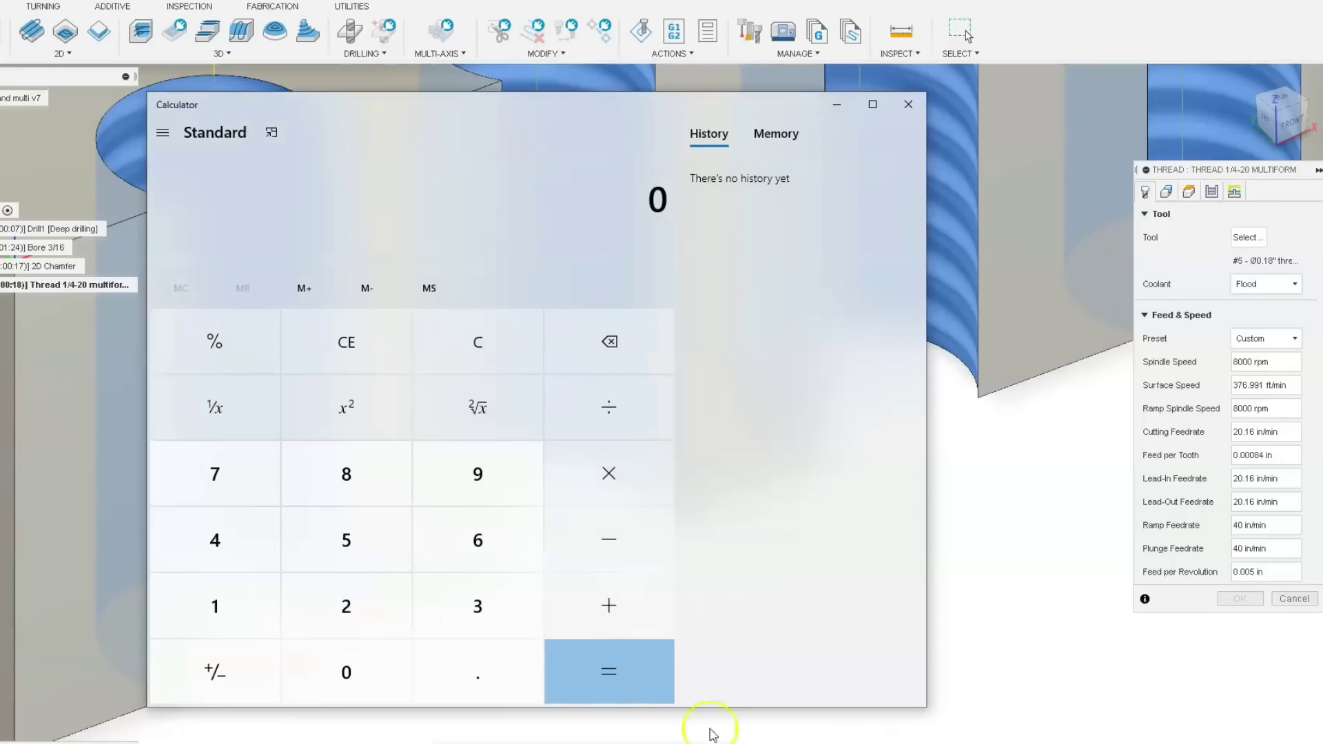
Compute 0.25 − 0.18 = 0.07, the hole diameter minus the cutter diameter.
click(429, 679)
click(385, 613)
click(379, 522)
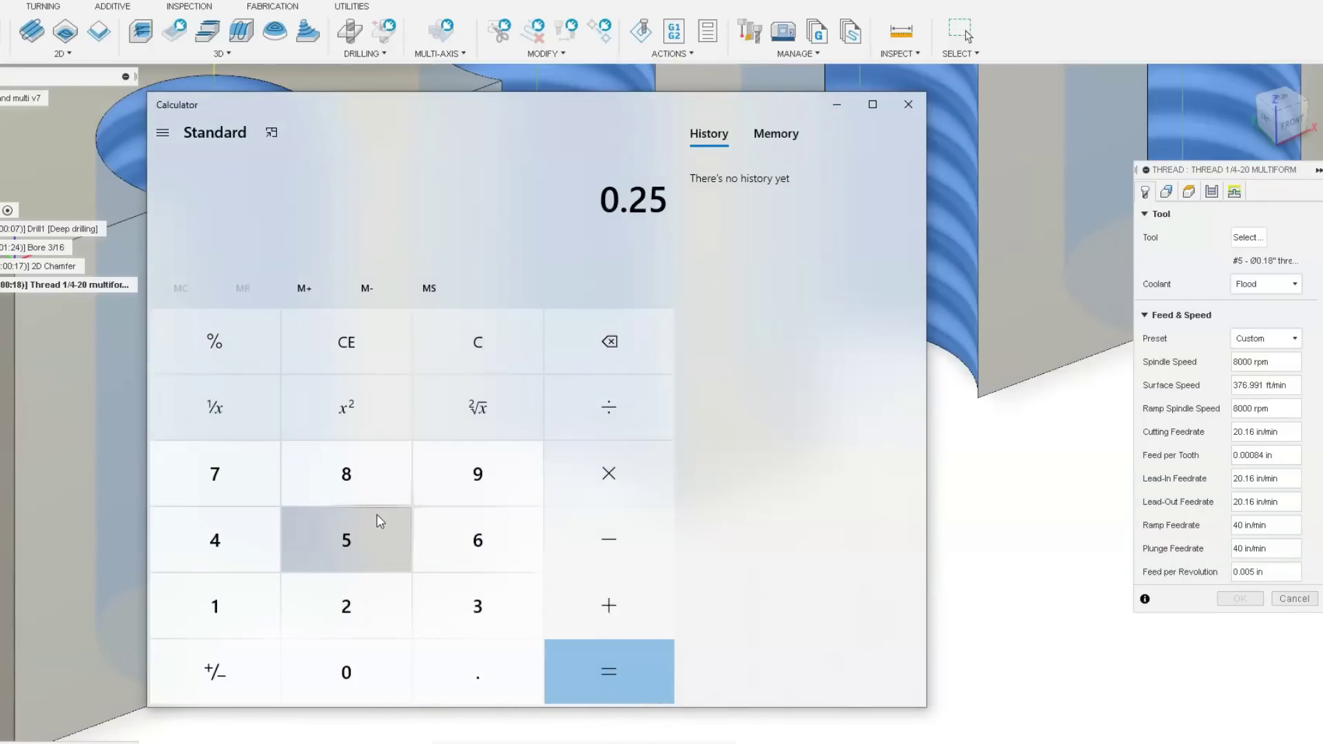
click(597, 541)
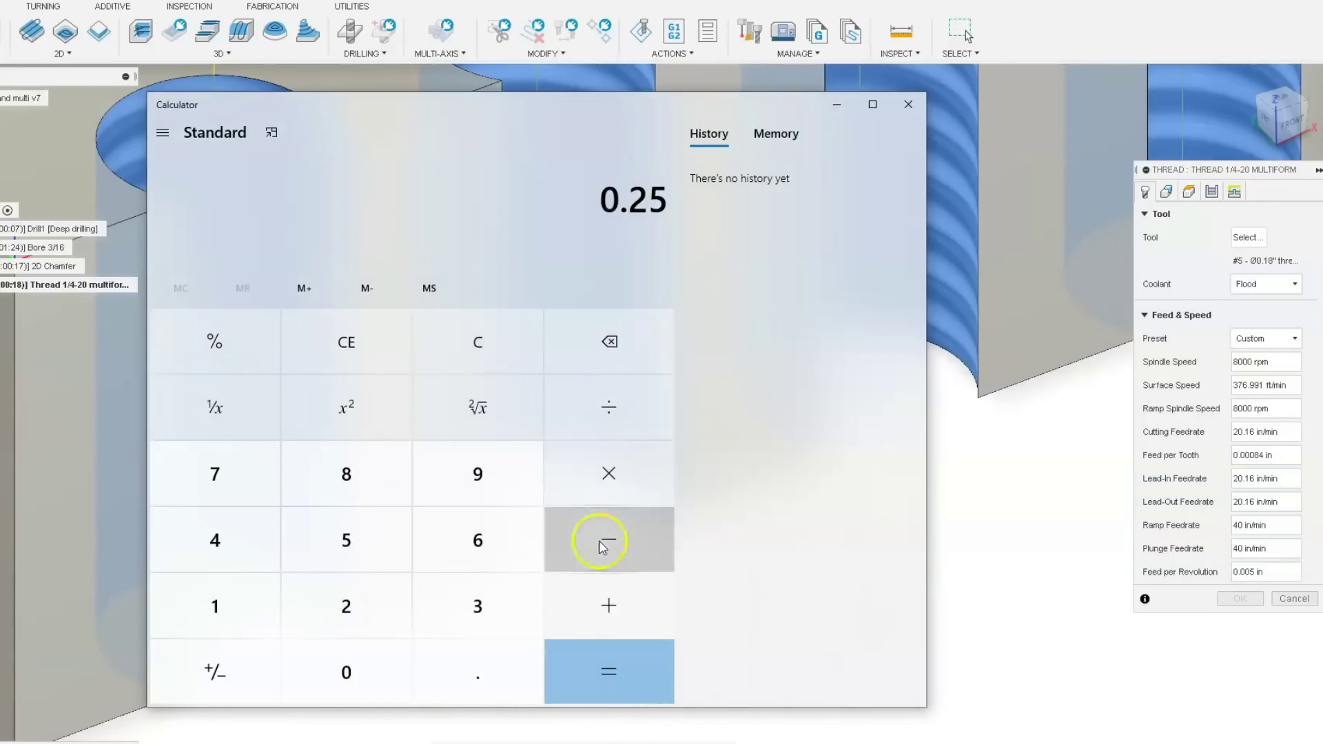
click(519, 684)
click(248, 614)
click(318, 514)
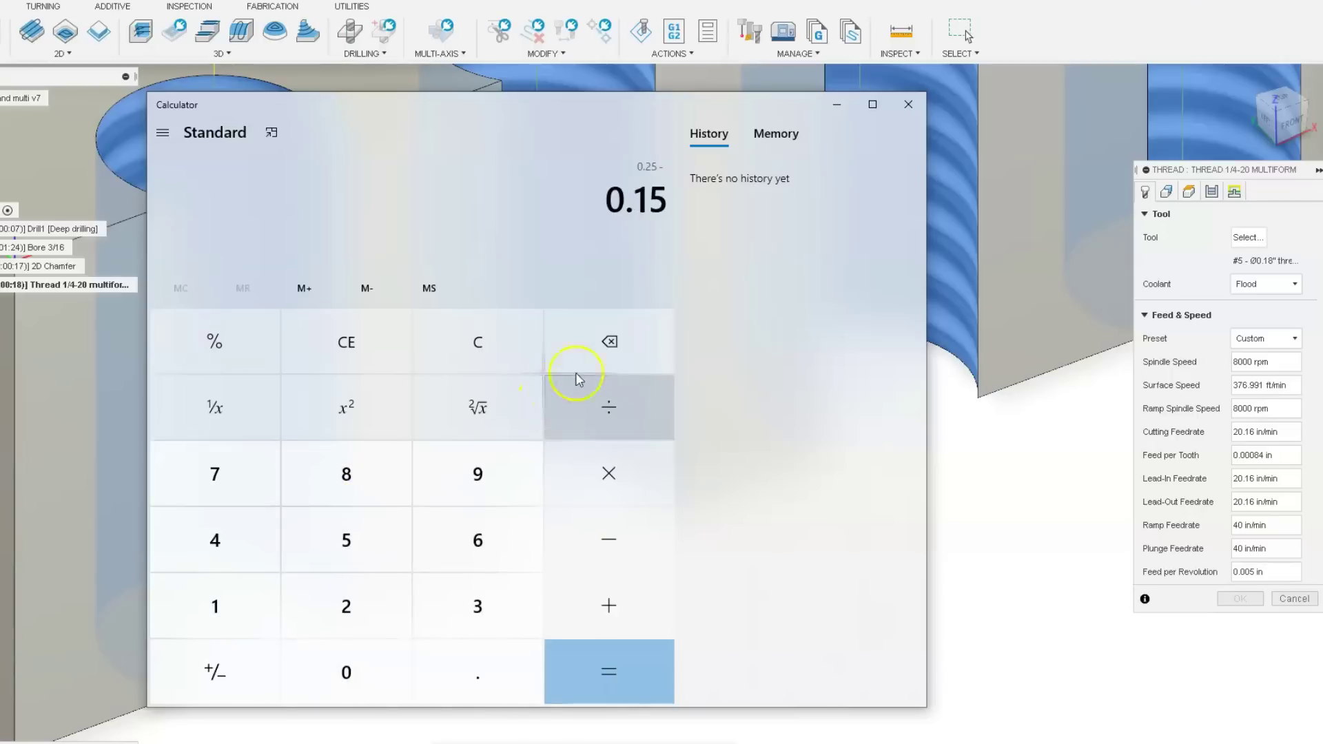
click(593, 348)
click(378, 482)
click(624, 682)
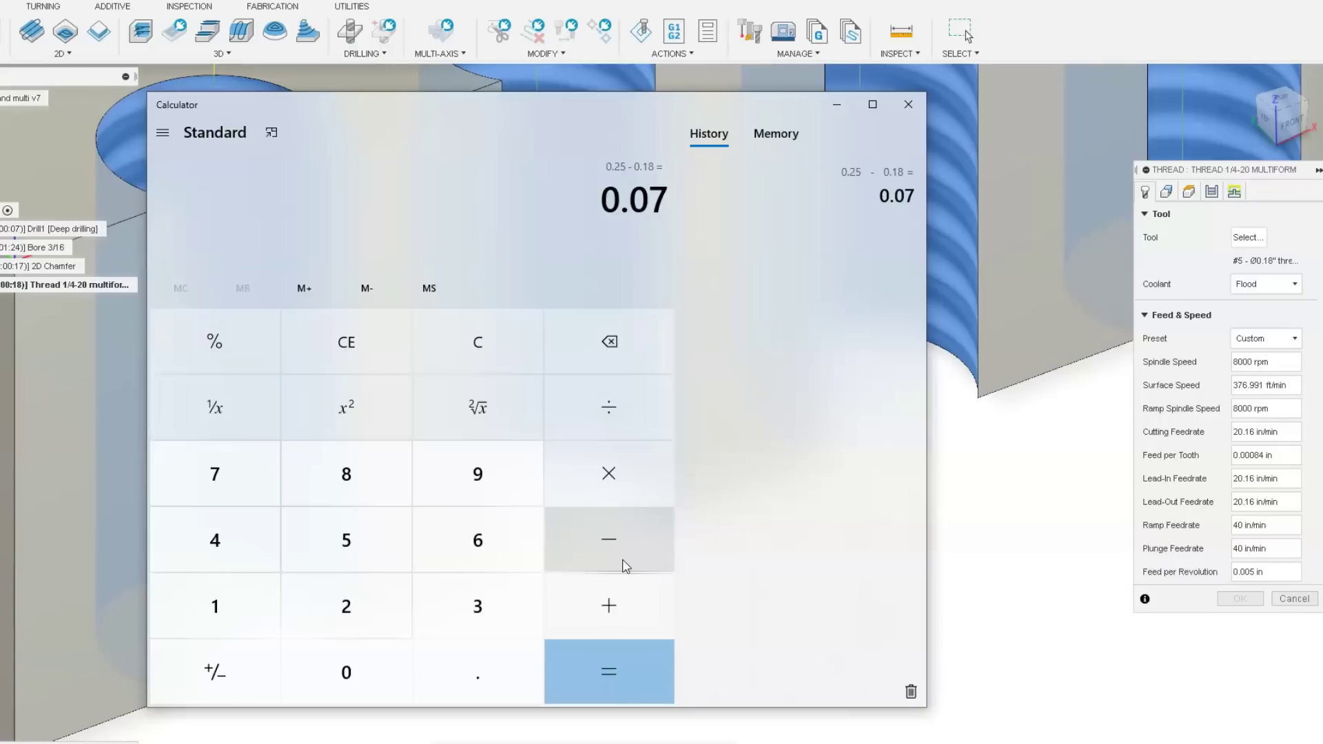
Compute 0.25 ÷ 0.07 ≈ 3.5714 and dismiss Fusion's Cutting Feedrate help card.
click(389, 684)
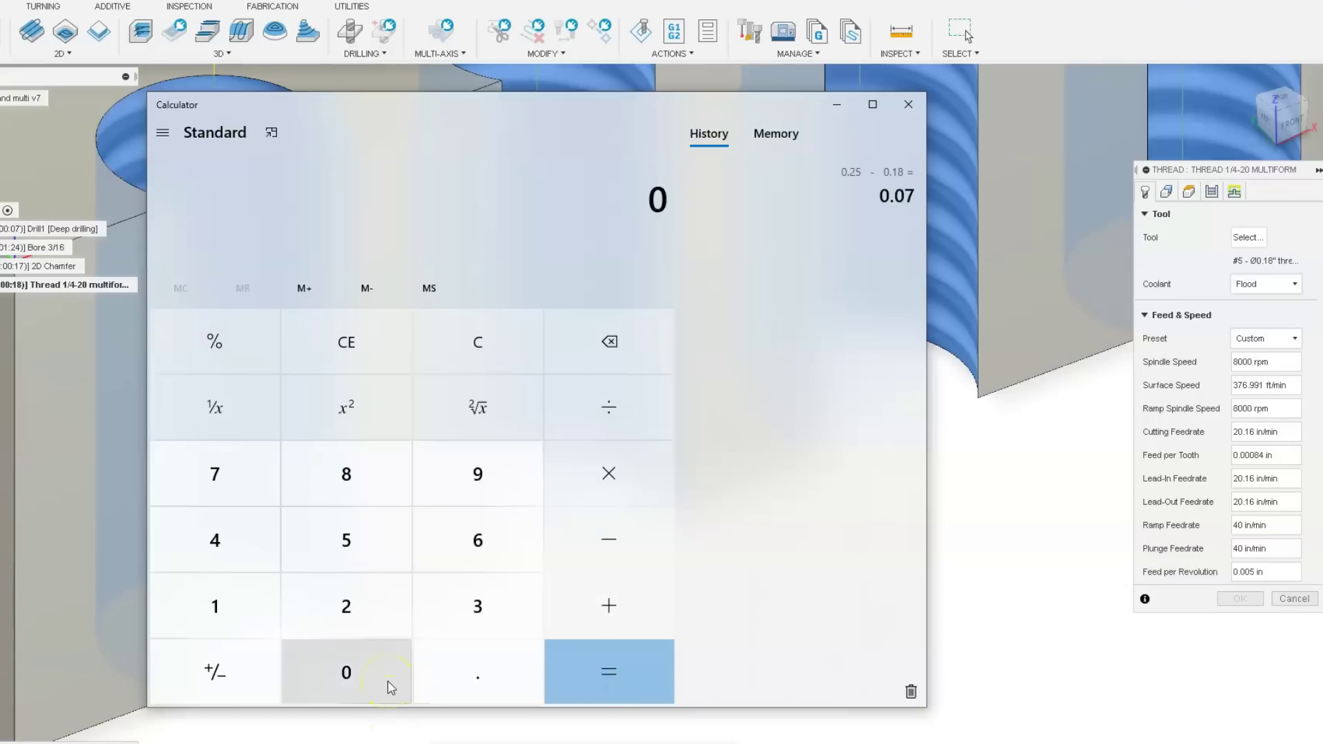
click(464, 678)
click(394, 601)
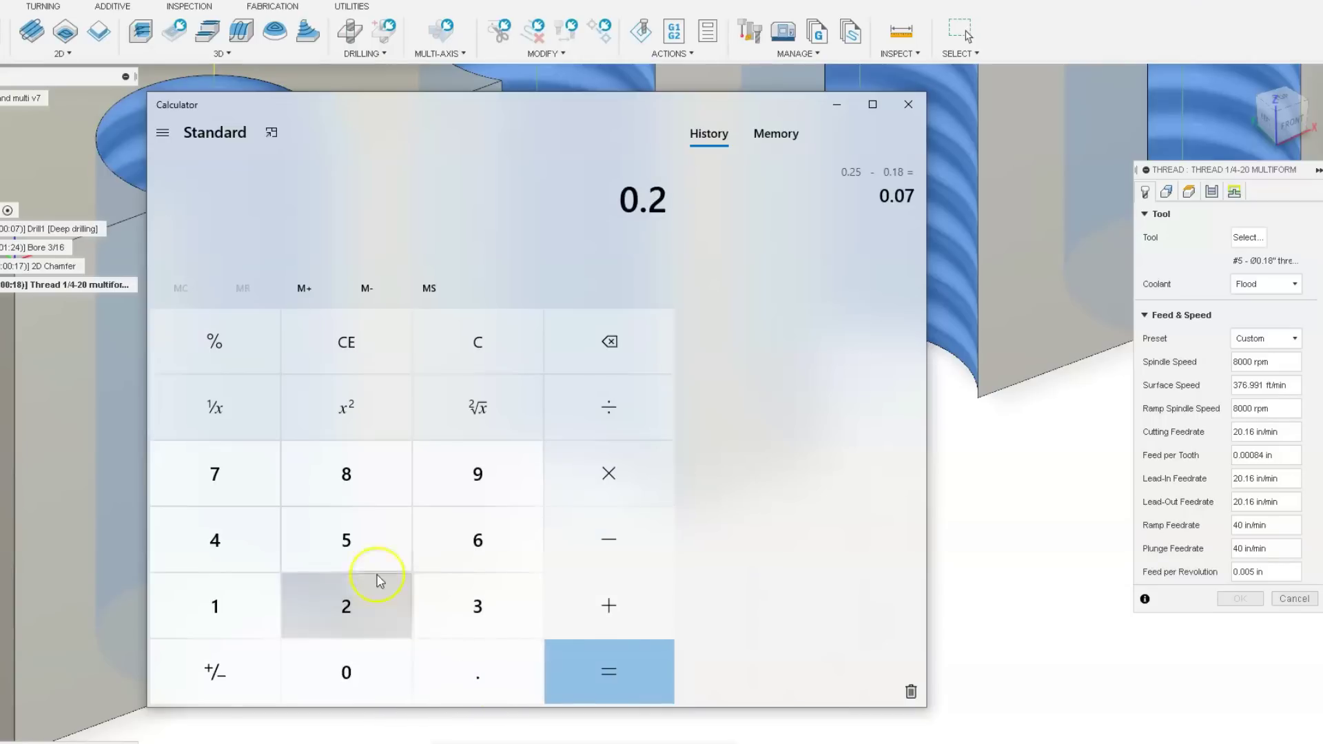
click(373, 546)
click(592, 435)
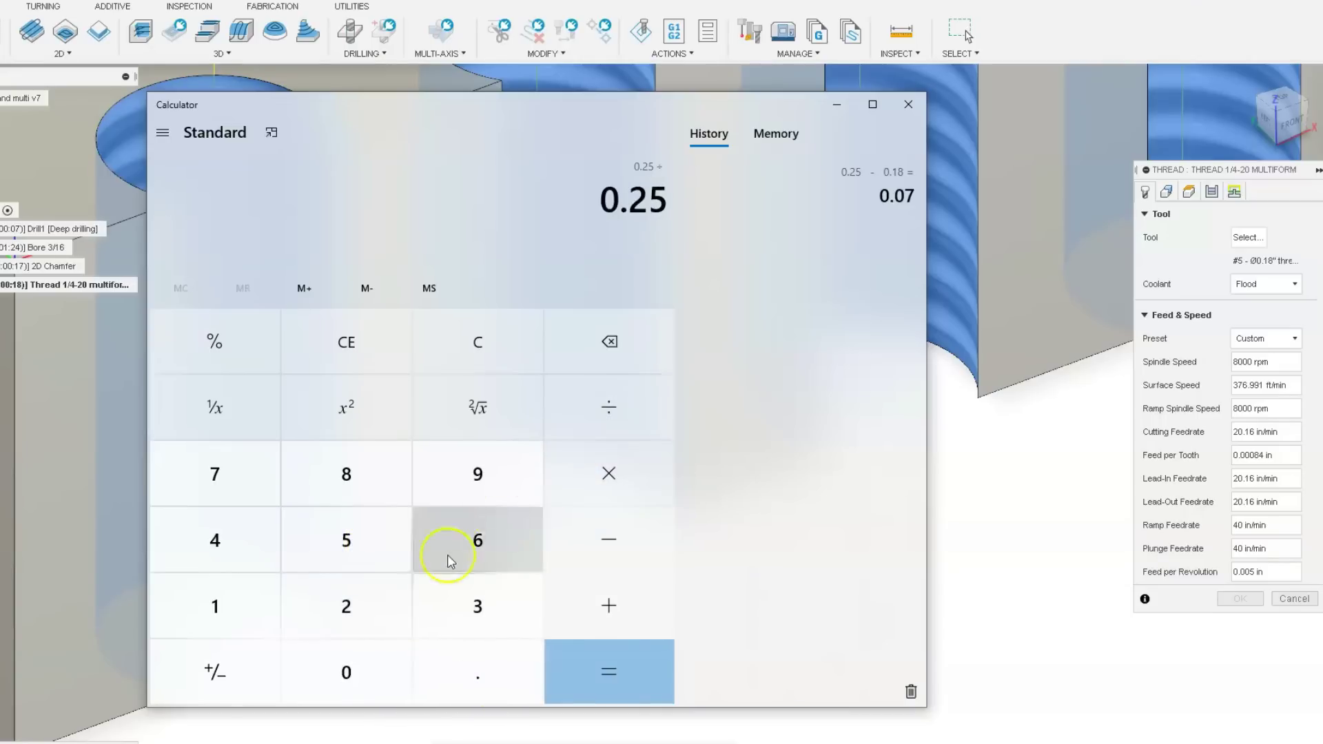
click(347, 672)
click(467, 669)
click(290, 648)
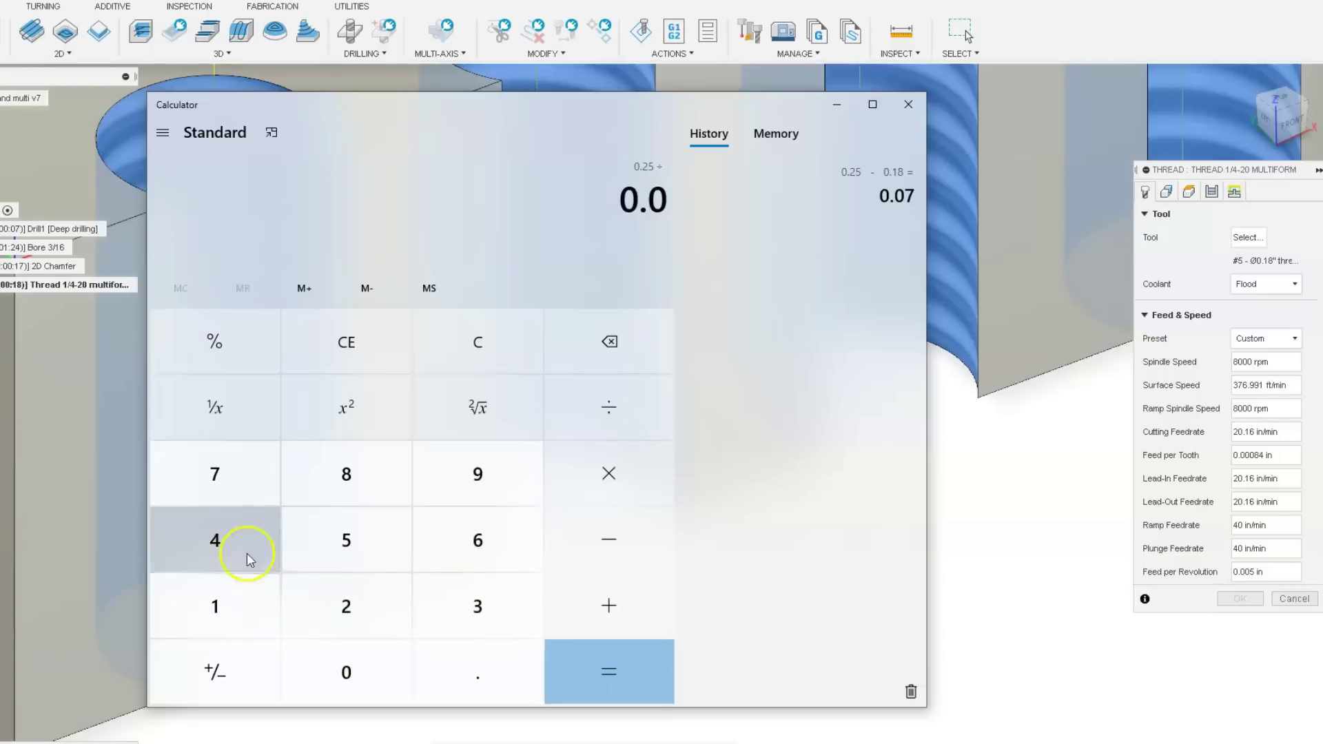
click(234, 490)
click(648, 686)
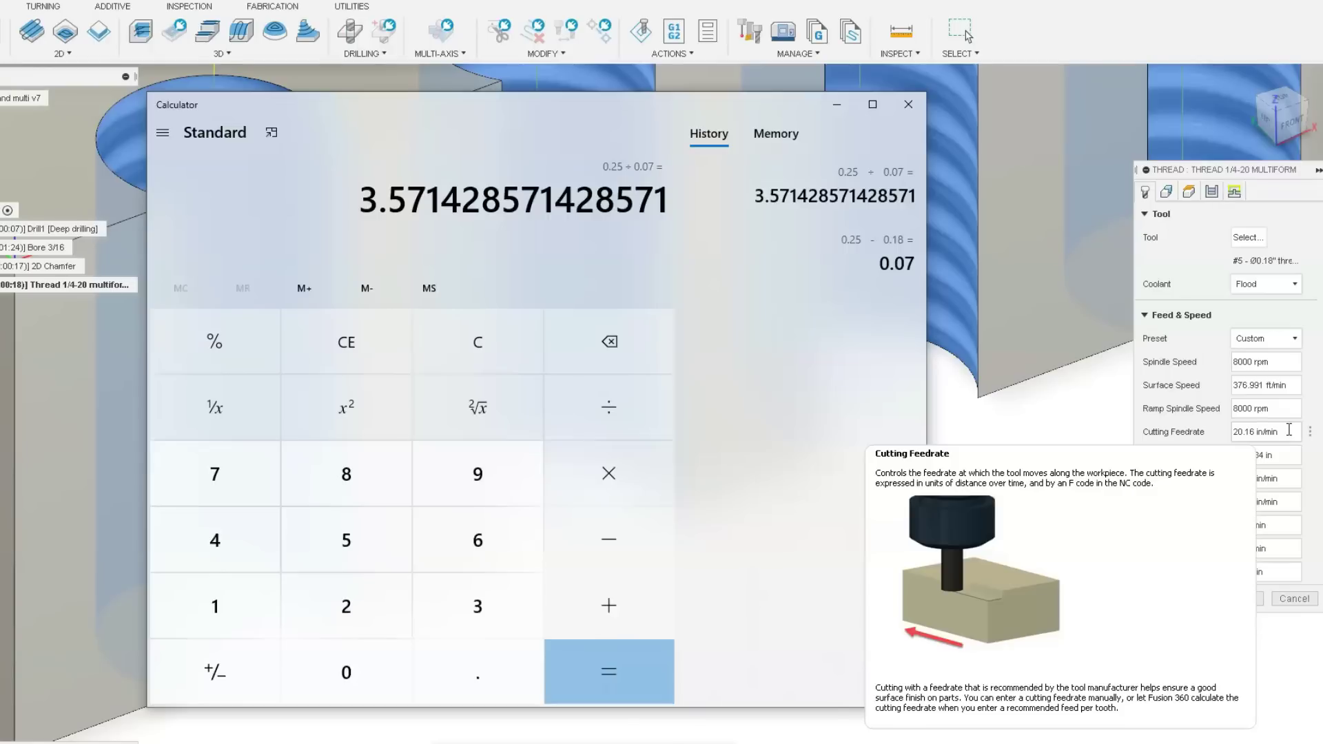
click(1289, 431)
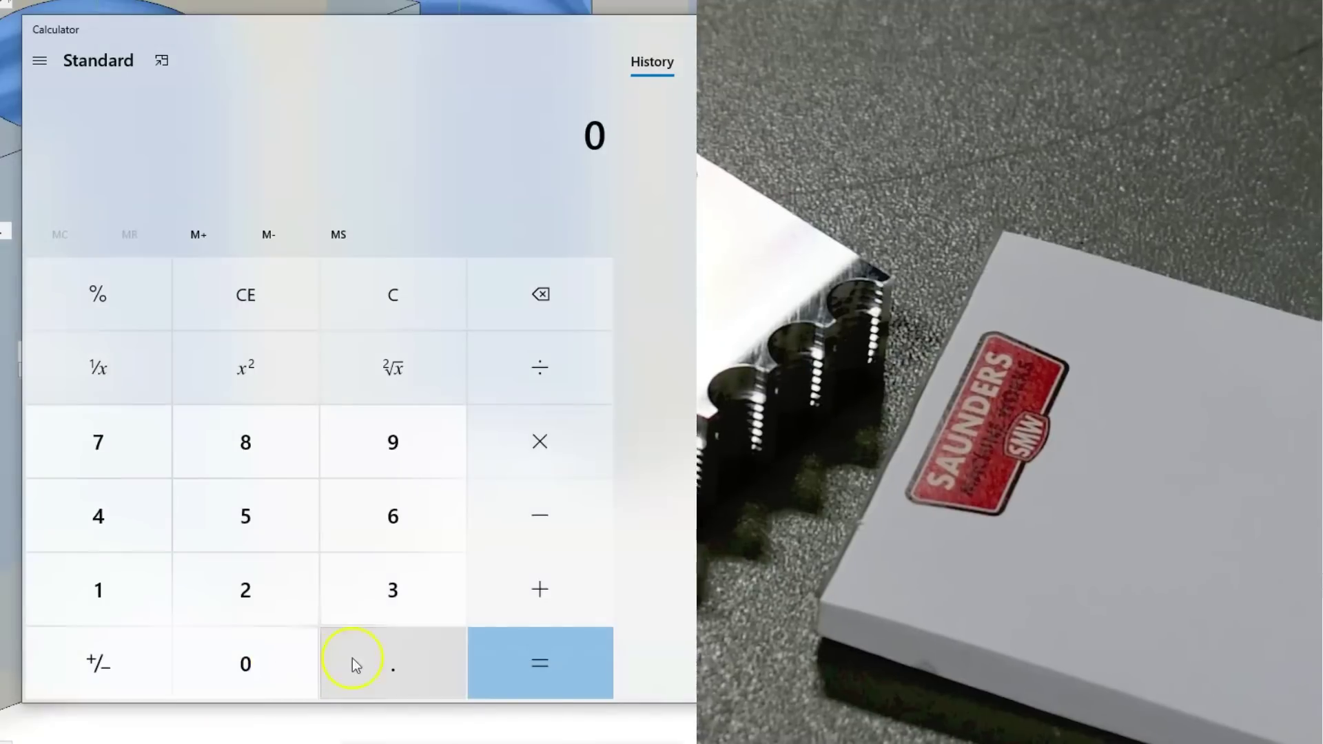
Compute the hole-minus-tool difference 0.25 − 0.18 = 0.07.
click(350, 661)
click(290, 597)
click(300, 515)
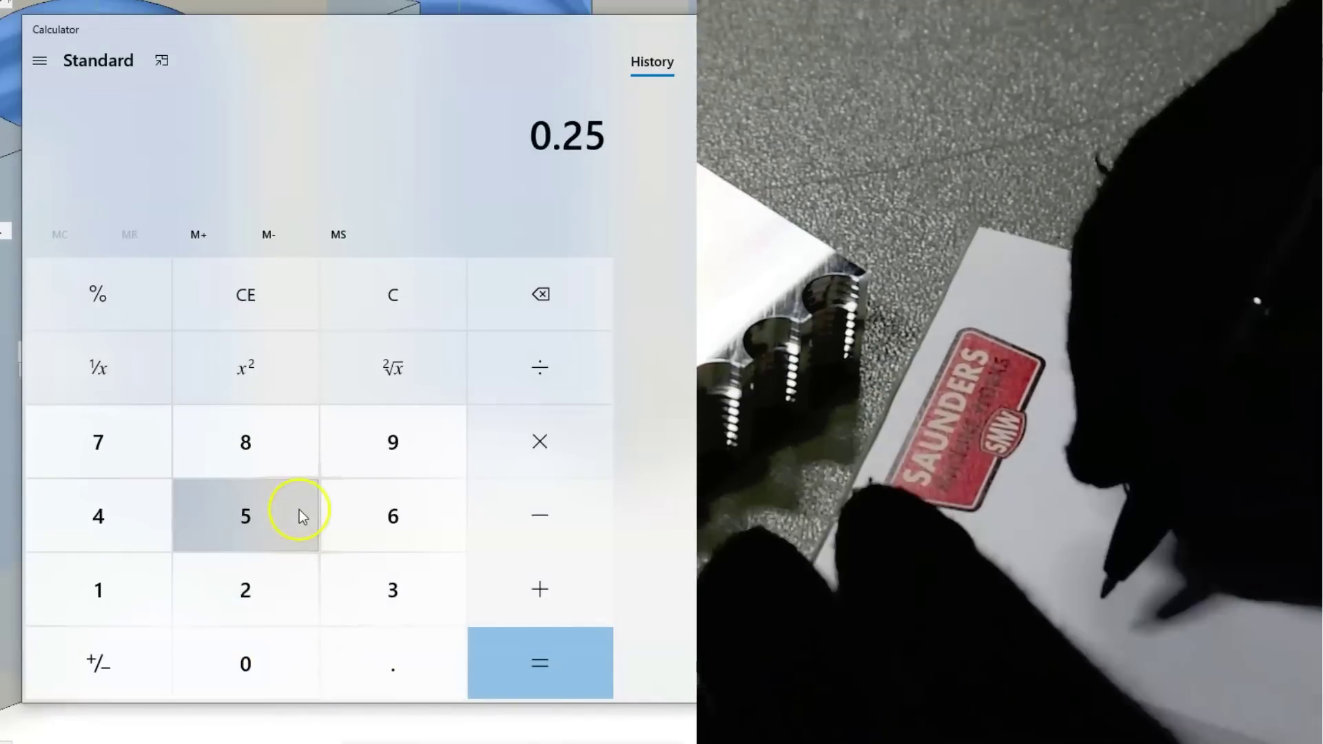
click(546, 511)
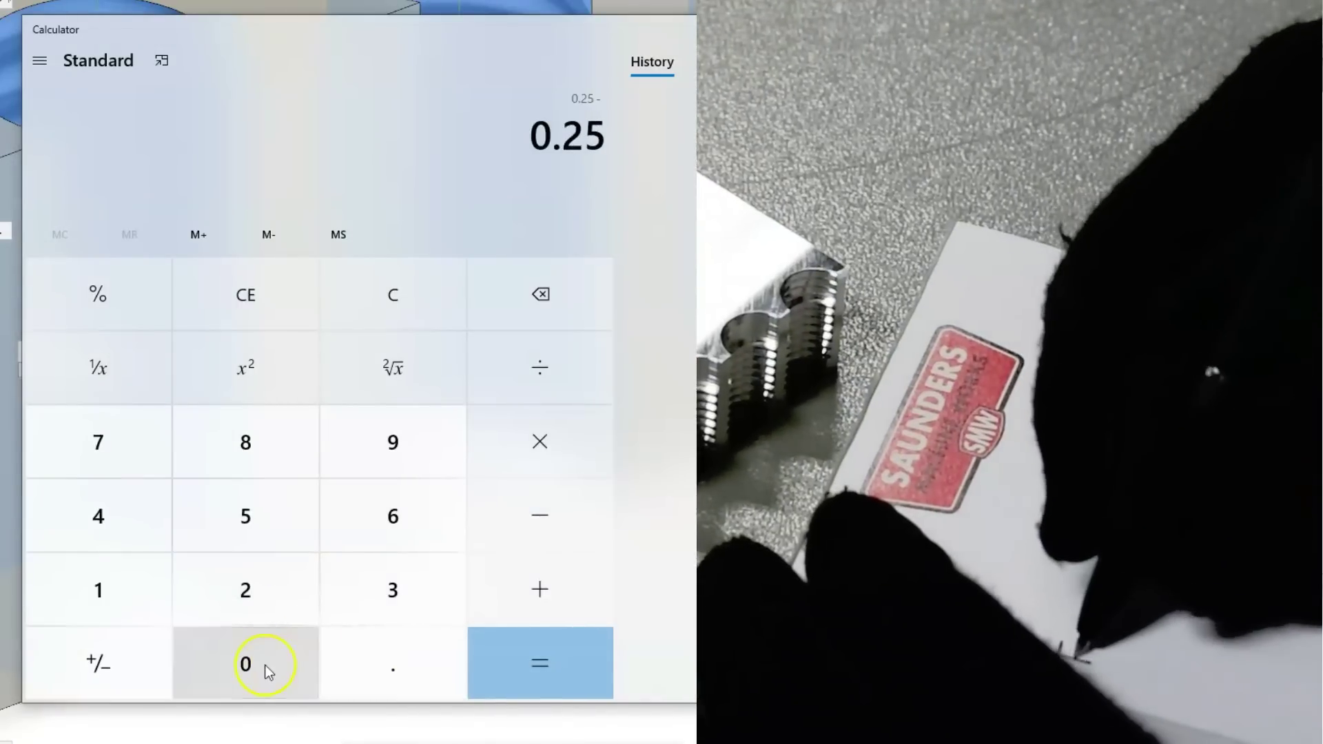
click(263, 664)
click(378, 668)
click(115, 571)
click(258, 469)
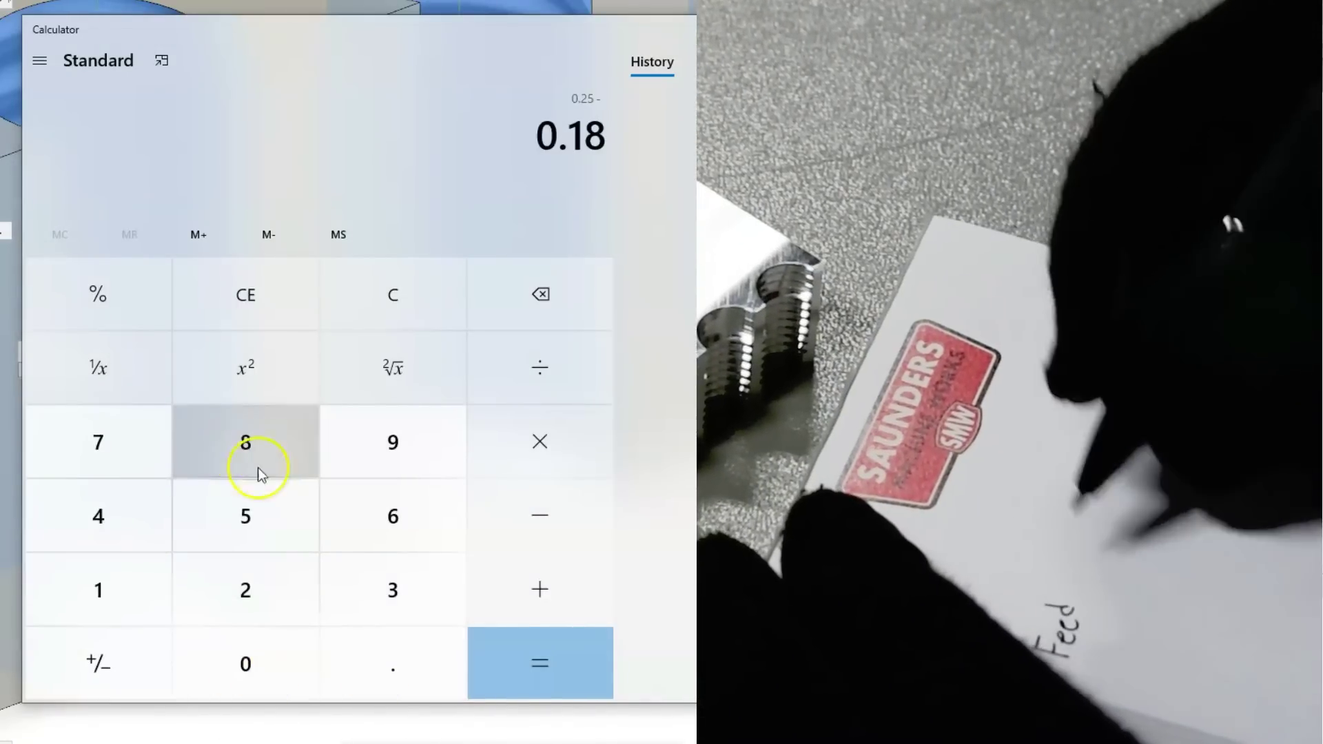
click(557, 669)
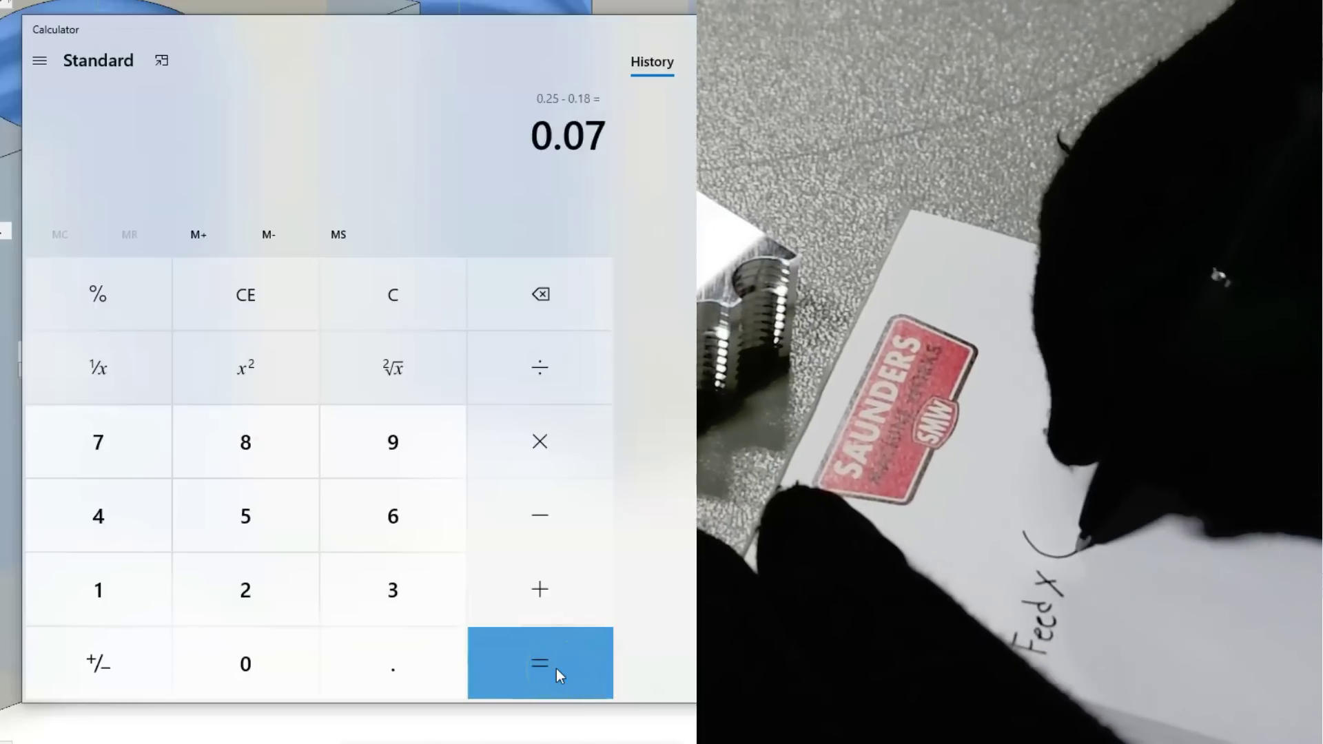
Multiply 0.07 by 20 (1.4), divide by 0.25 to get 5.6, and select the Cutting Feedrate field.
click(556, 436)
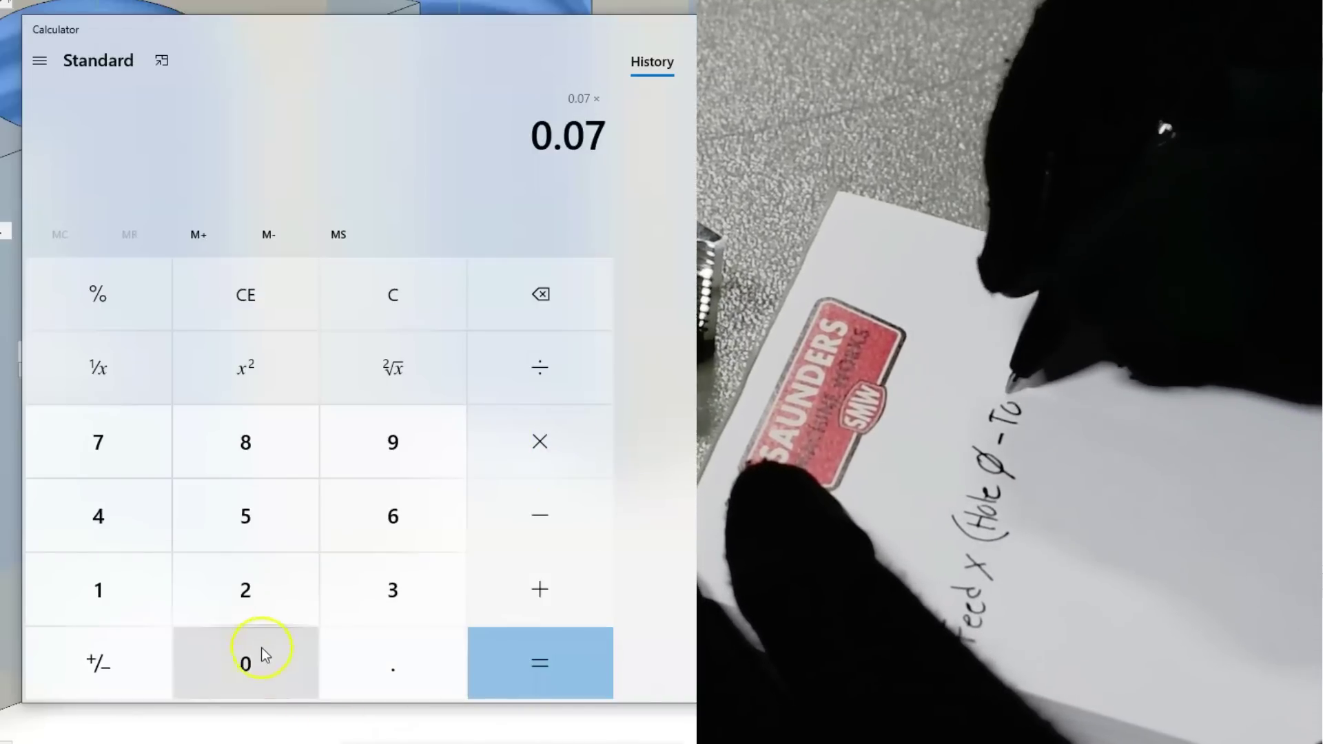
click(262, 584)
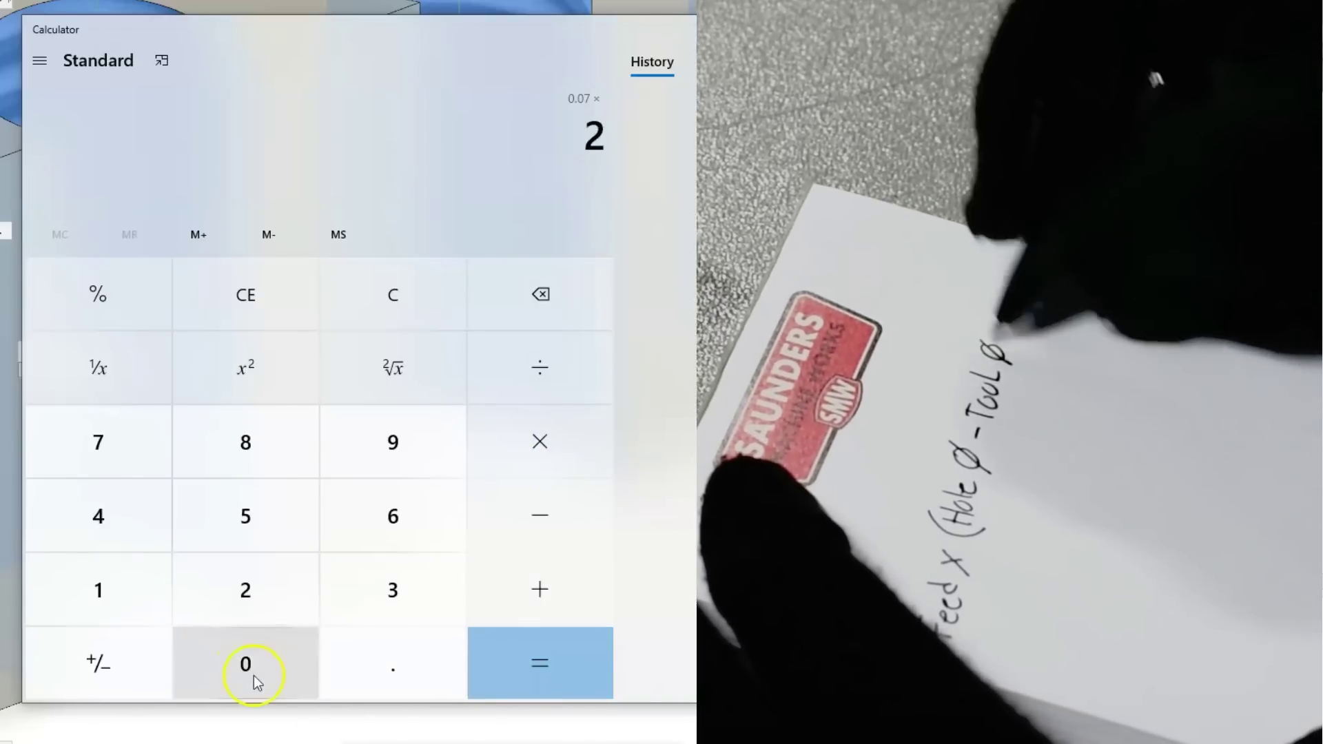
click(252, 675)
click(530, 659)
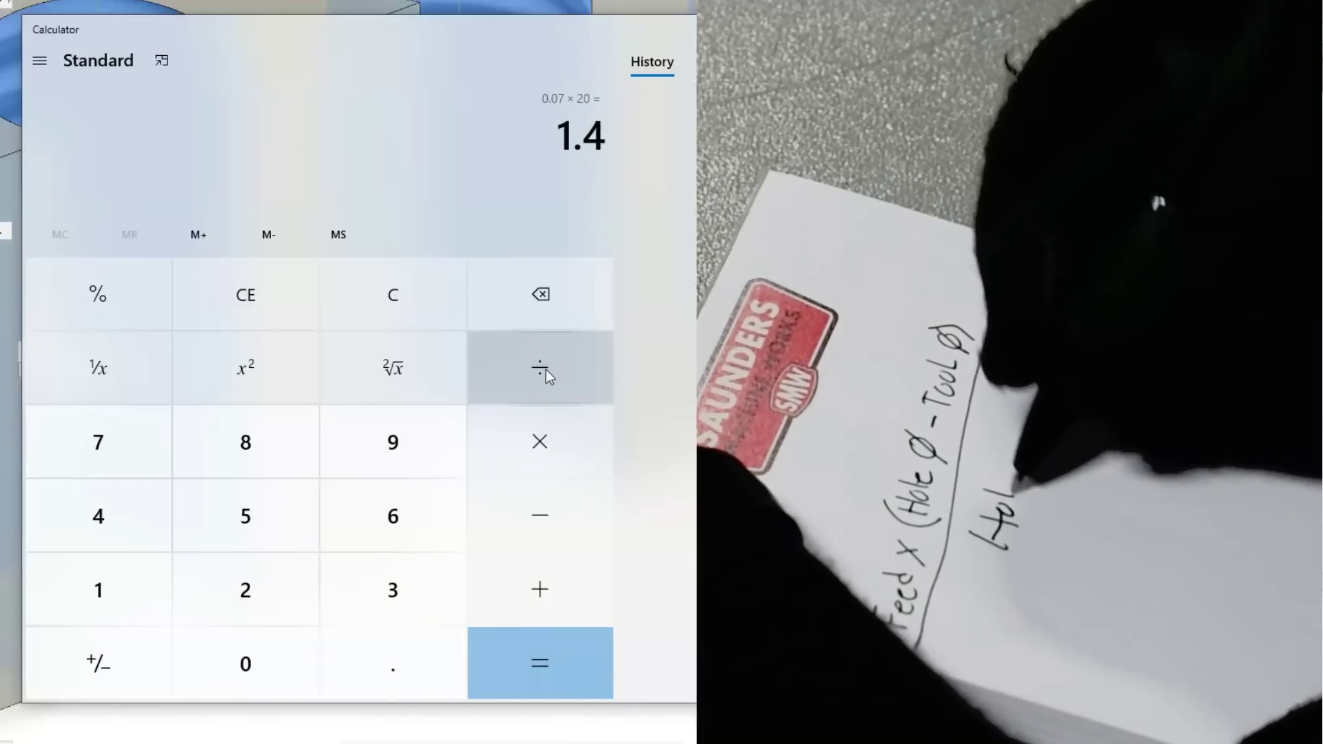
click(546, 370)
click(278, 663)
click(403, 659)
click(245, 572)
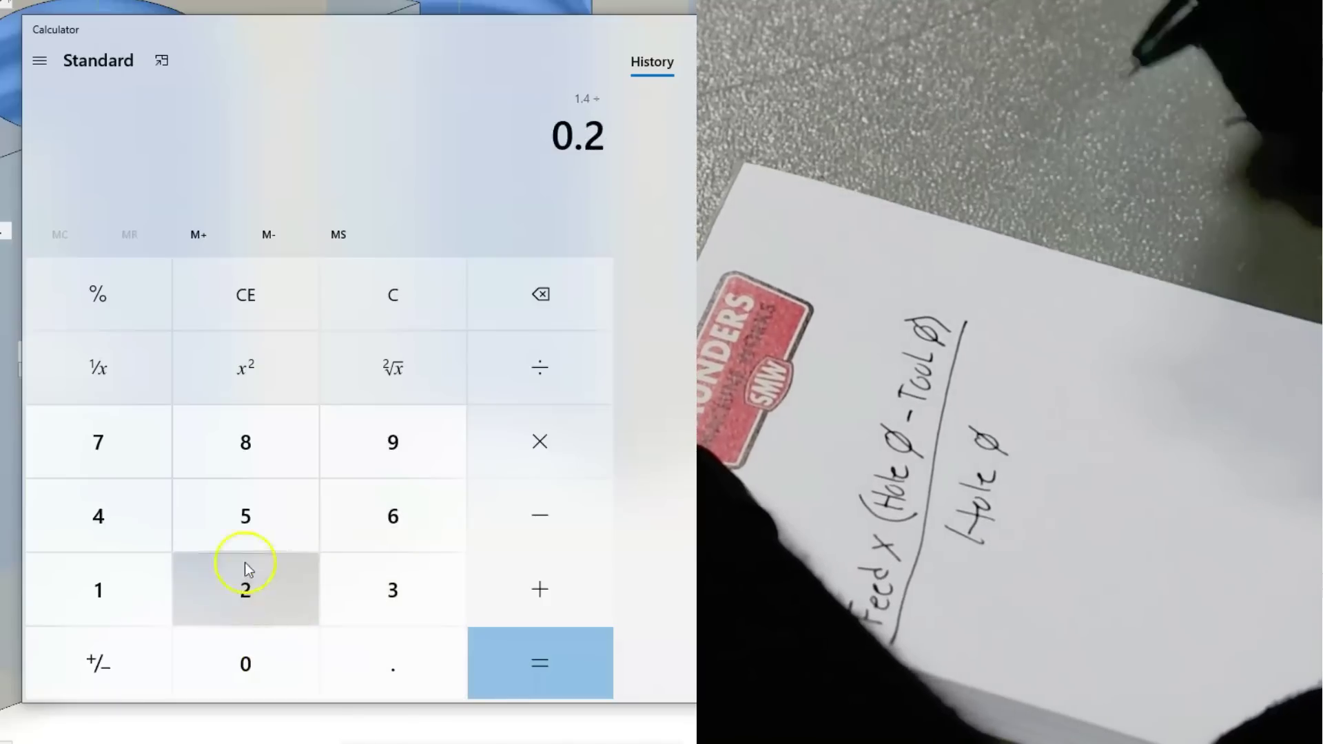
click(245, 516)
click(550, 682)
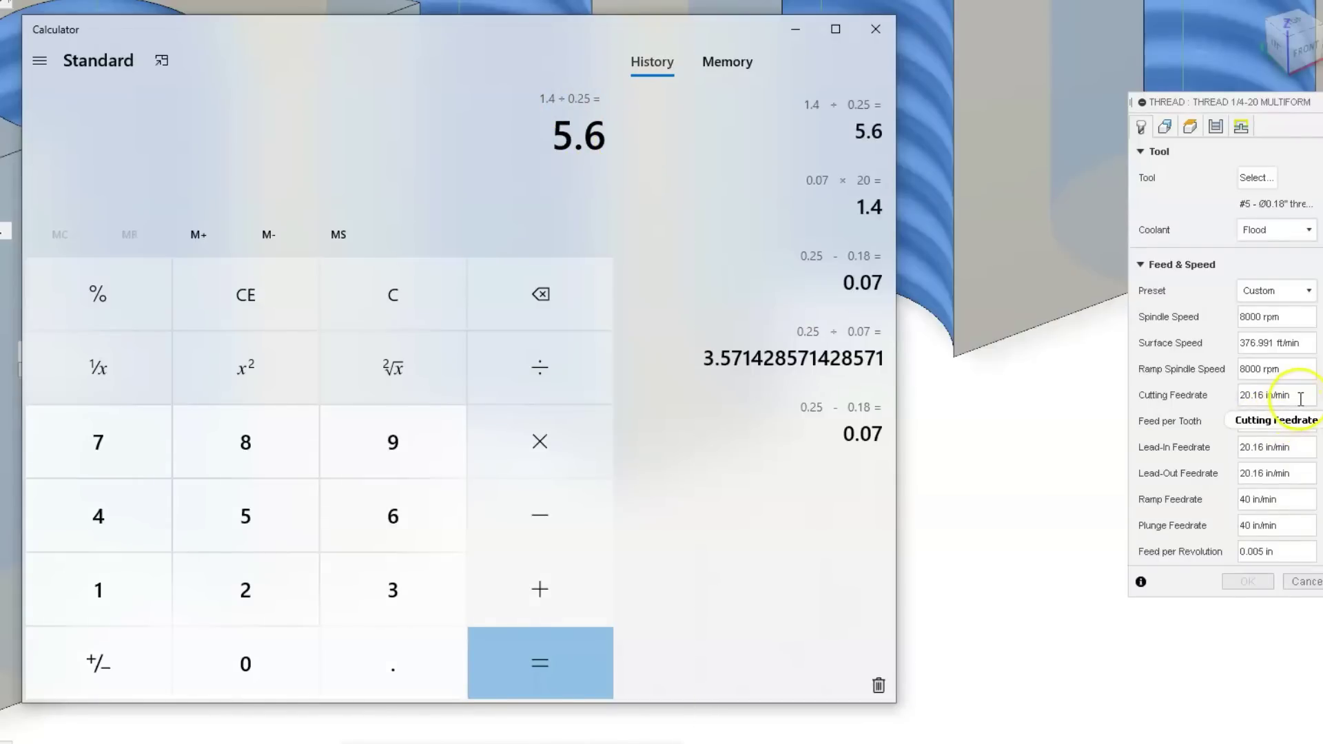
click(1239, 393)
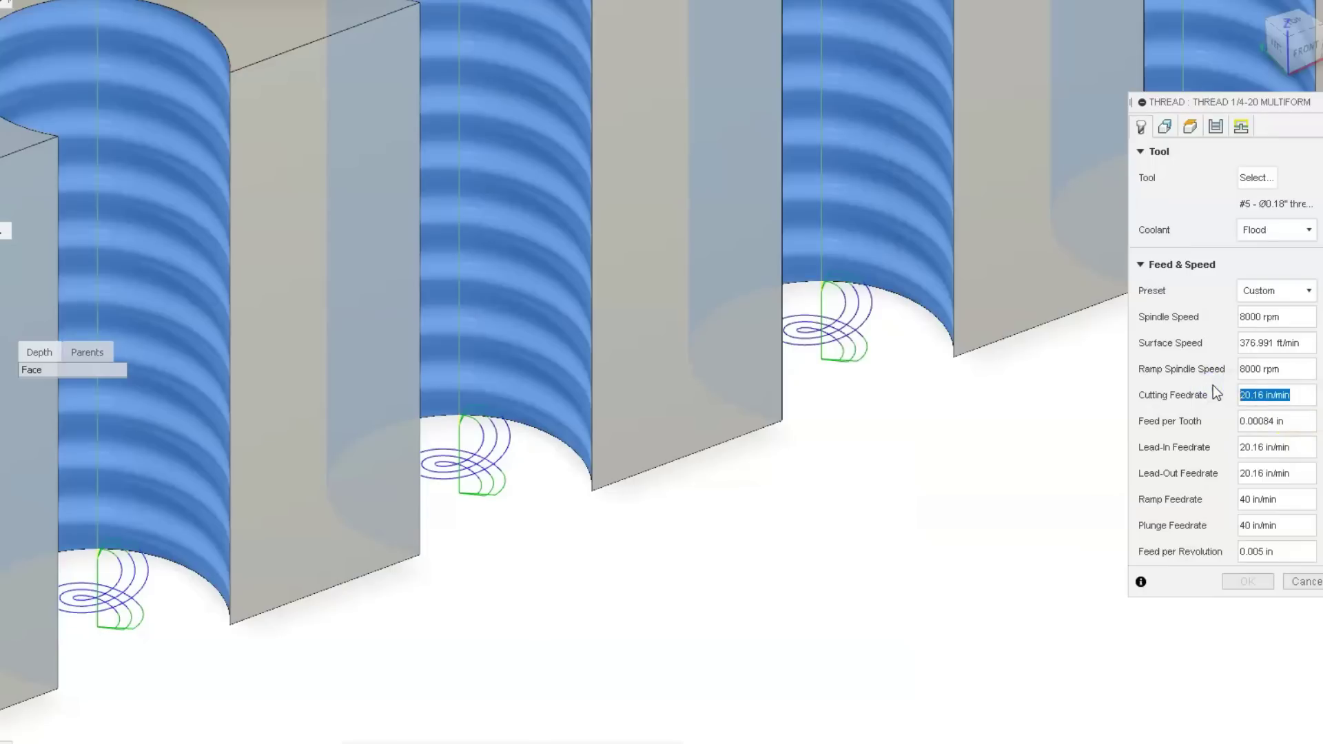
Enter 5.6 in/min as the cutting feedrate and review the four selected hole faces.
text(5.6)
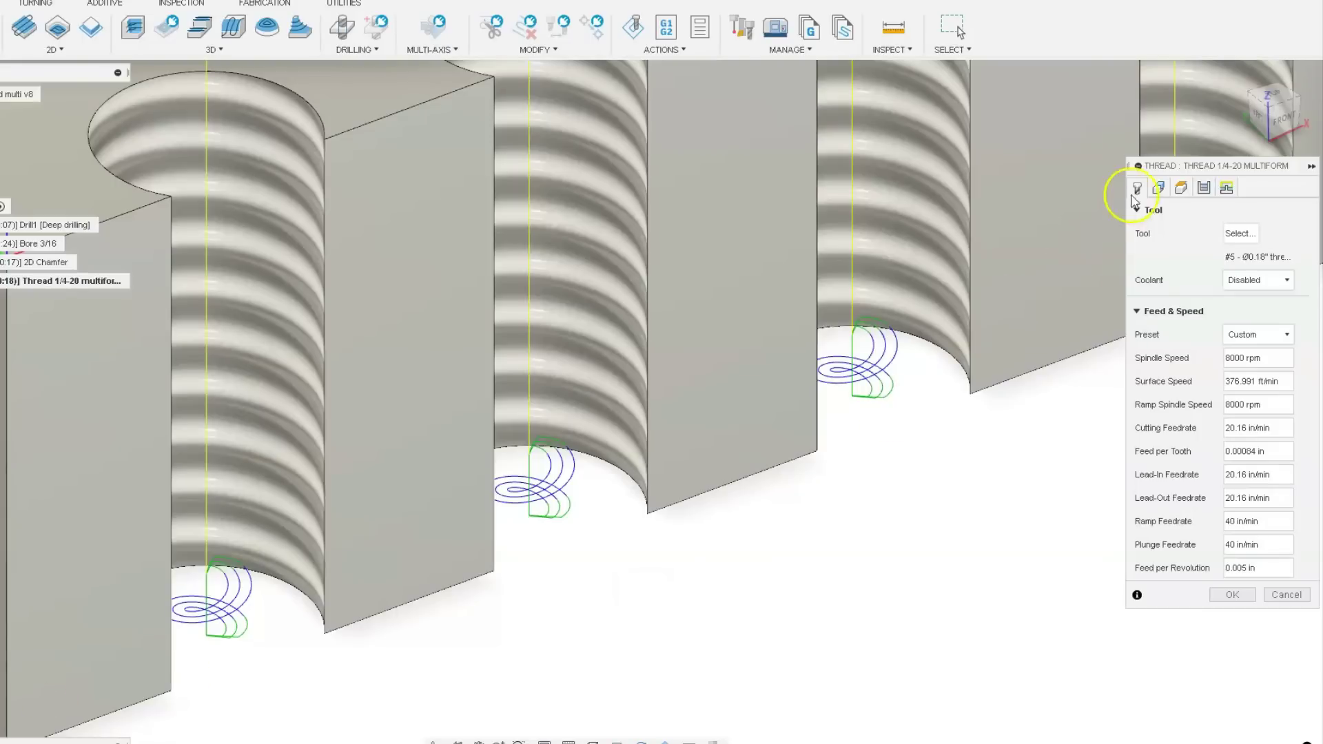
click(1159, 188)
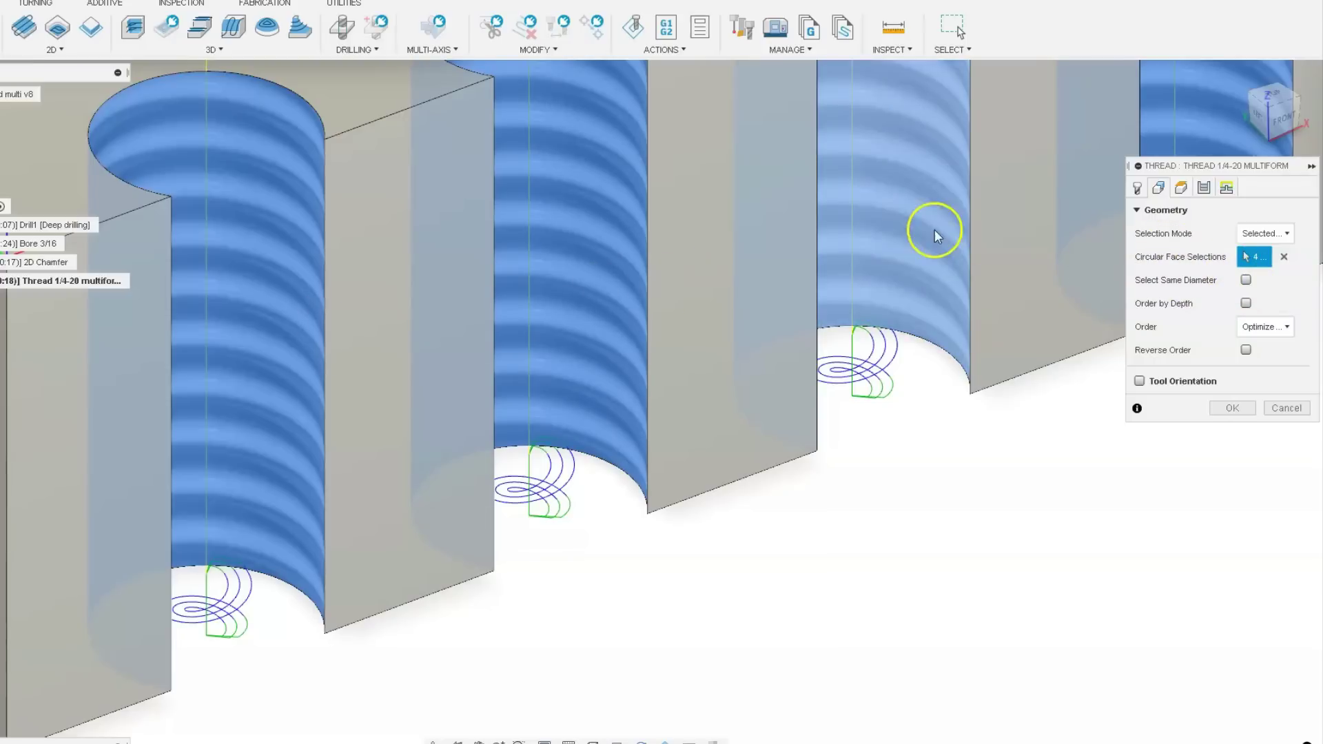
Review the Heights offsets, then check the 0.05 in thread pitch and 0.0536 in pitch diameter offset.
click(1182, 188)
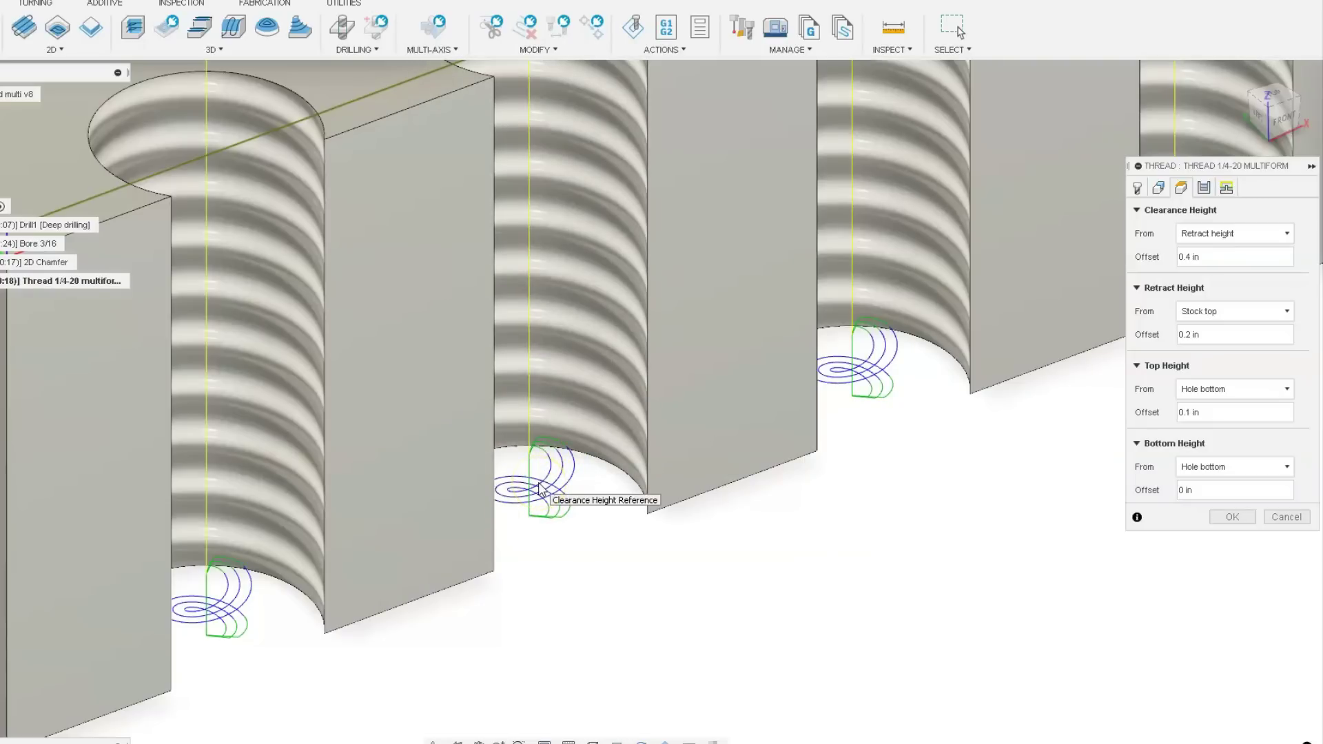
click(1205, 188)
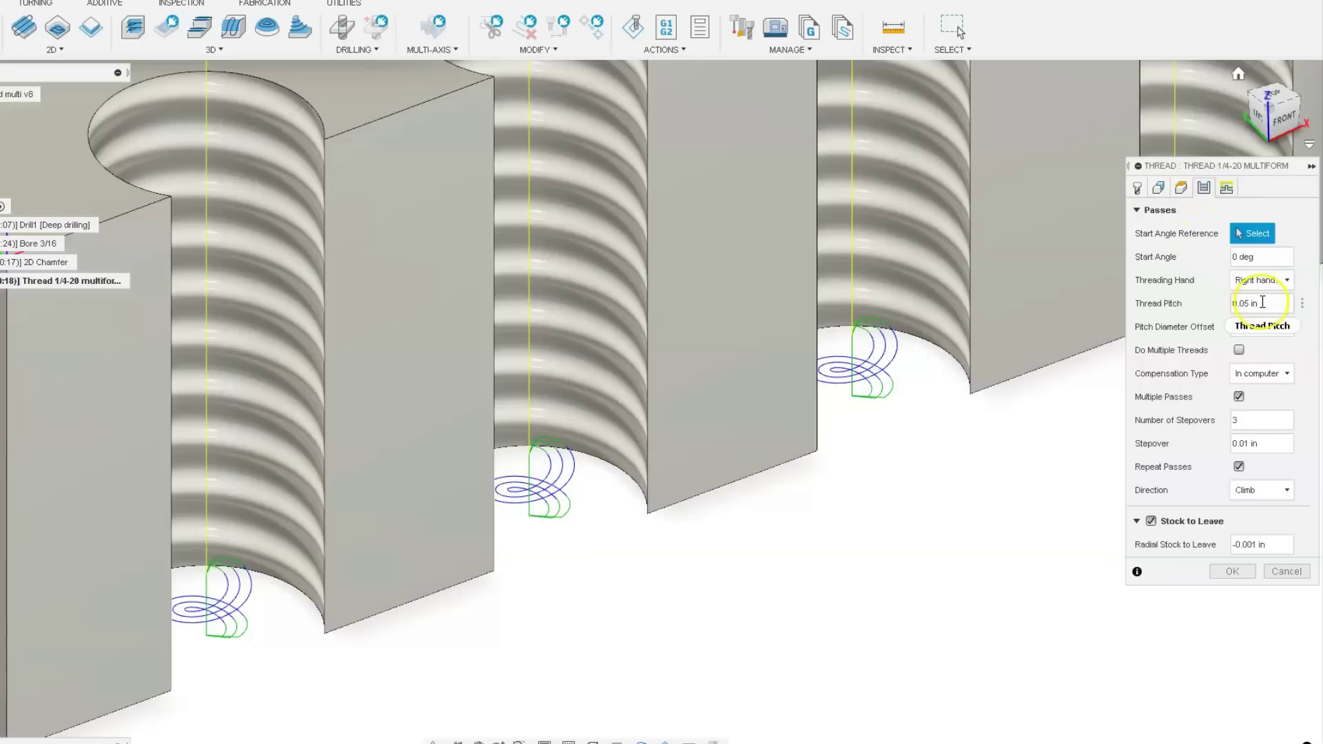
mouse_move(1263, 304)
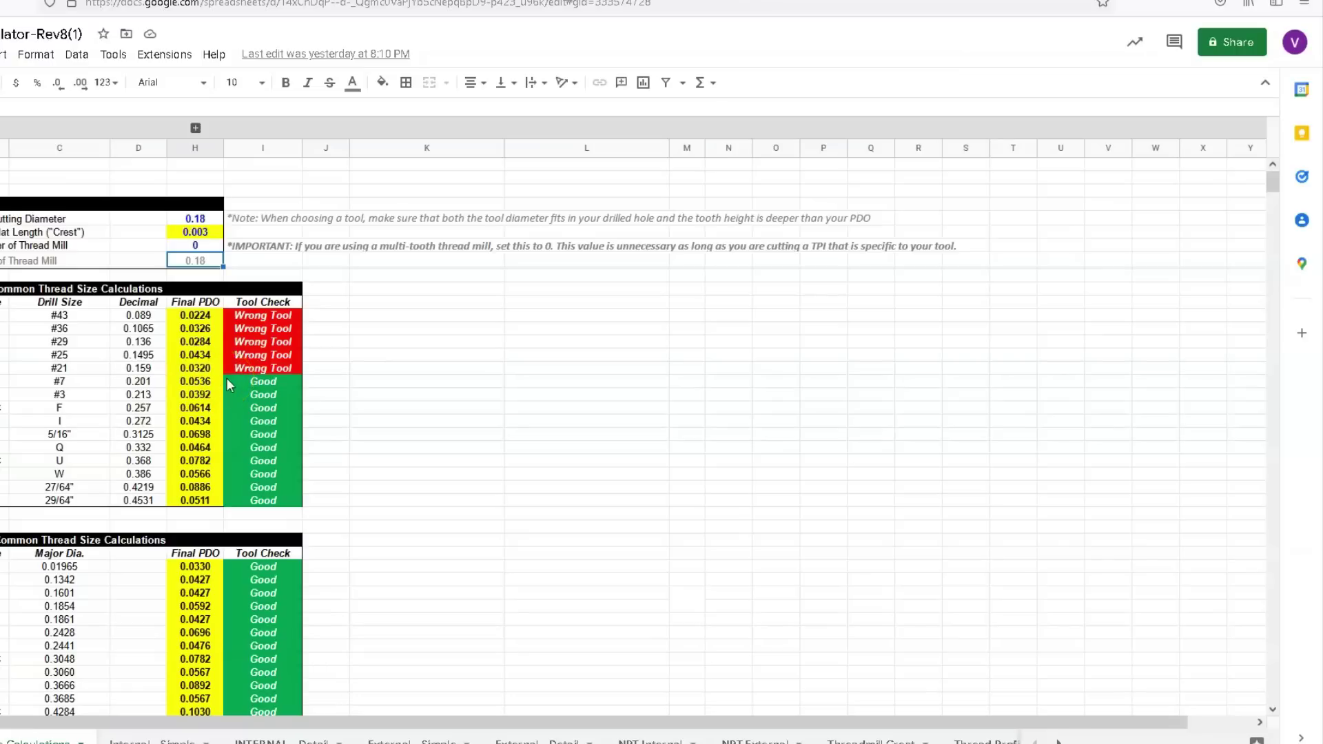
click(278, 587)
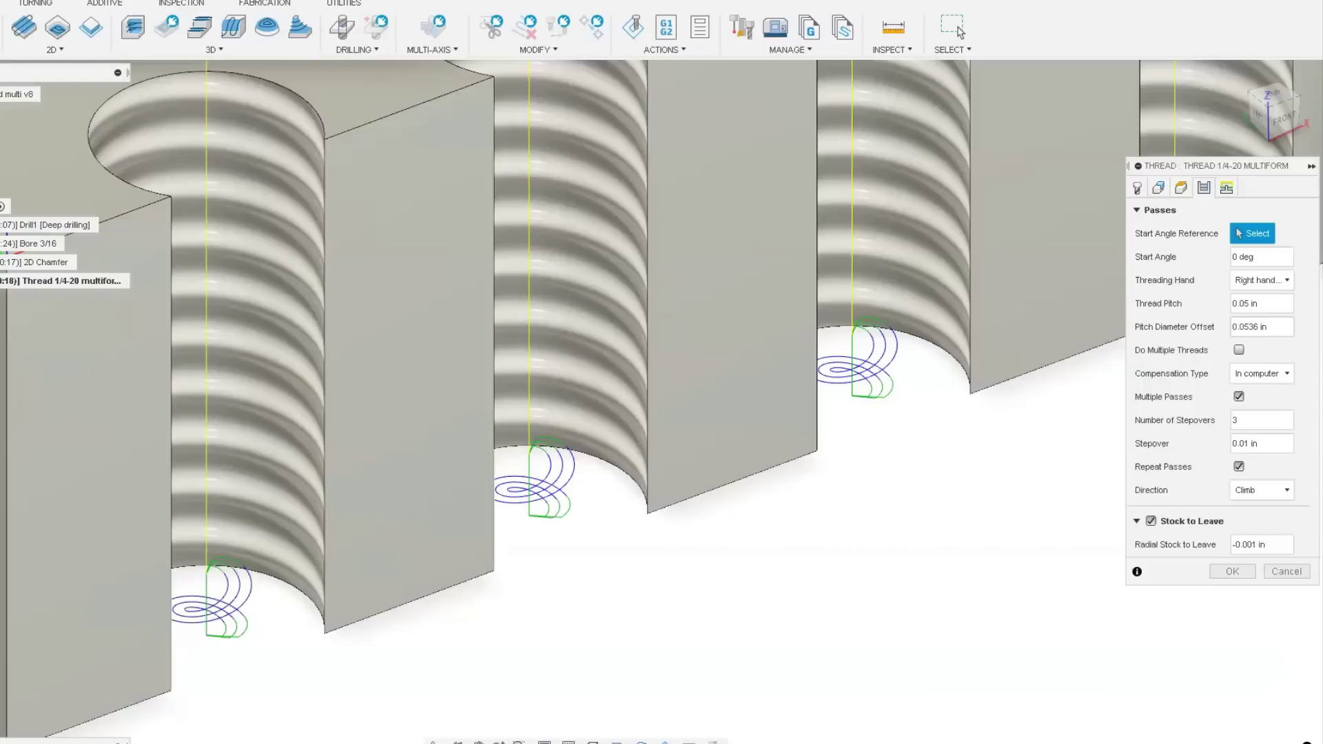
click(1173, 514)
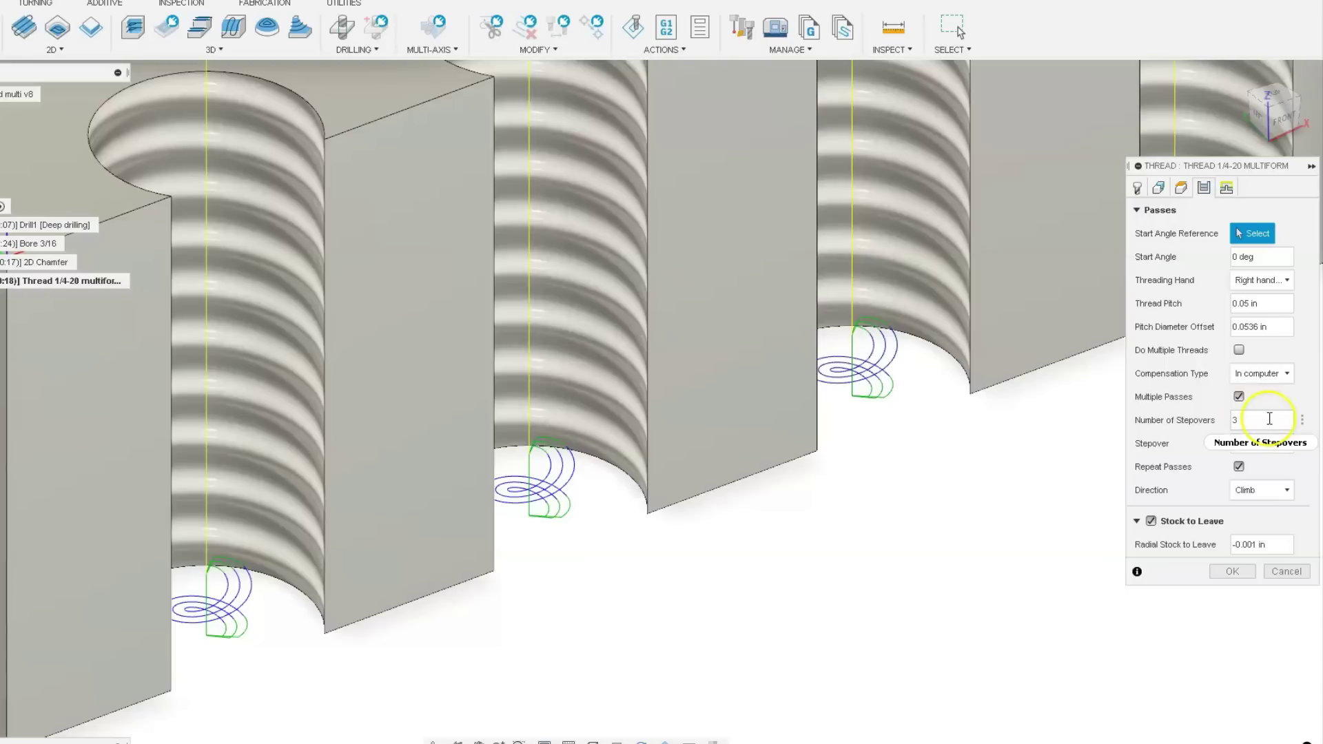
Confirm Multiple Passes with 3 stepovers of 0.01 in, then check the Linking settings.
click(1265, 444)
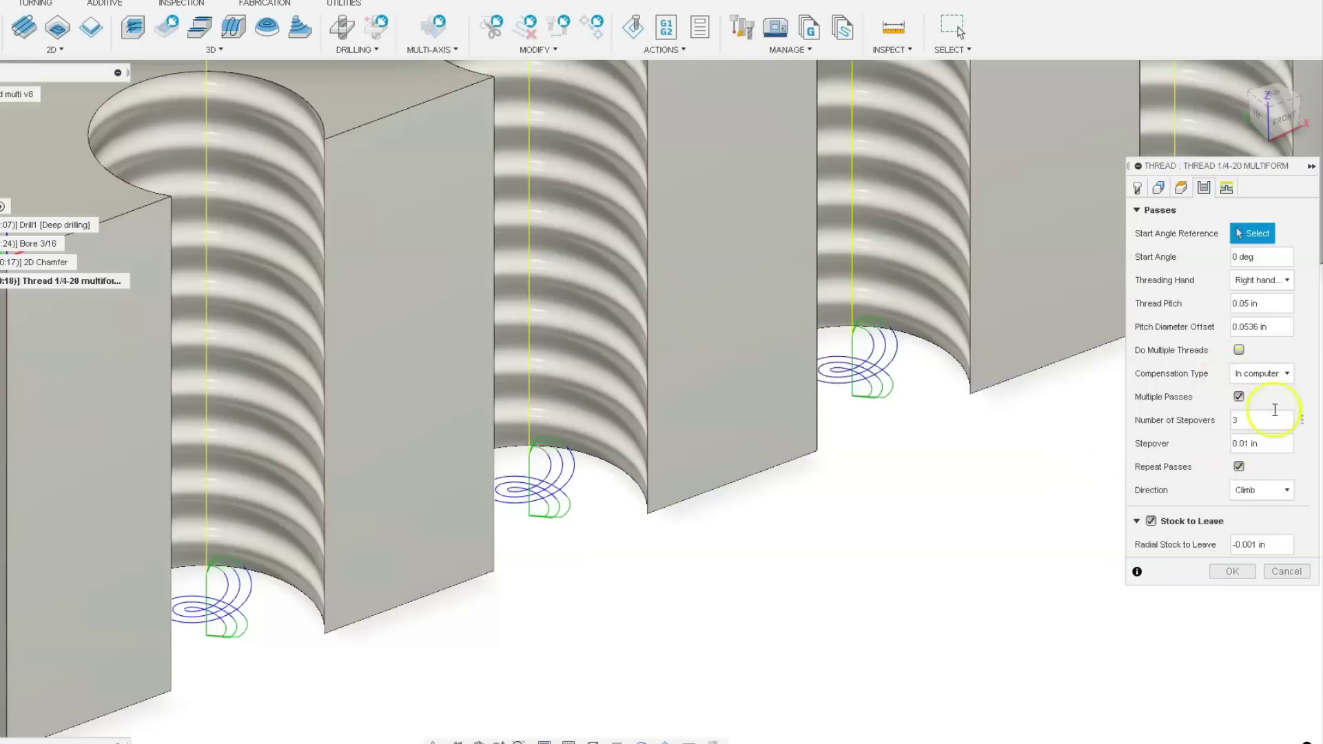
click(1083, 377)
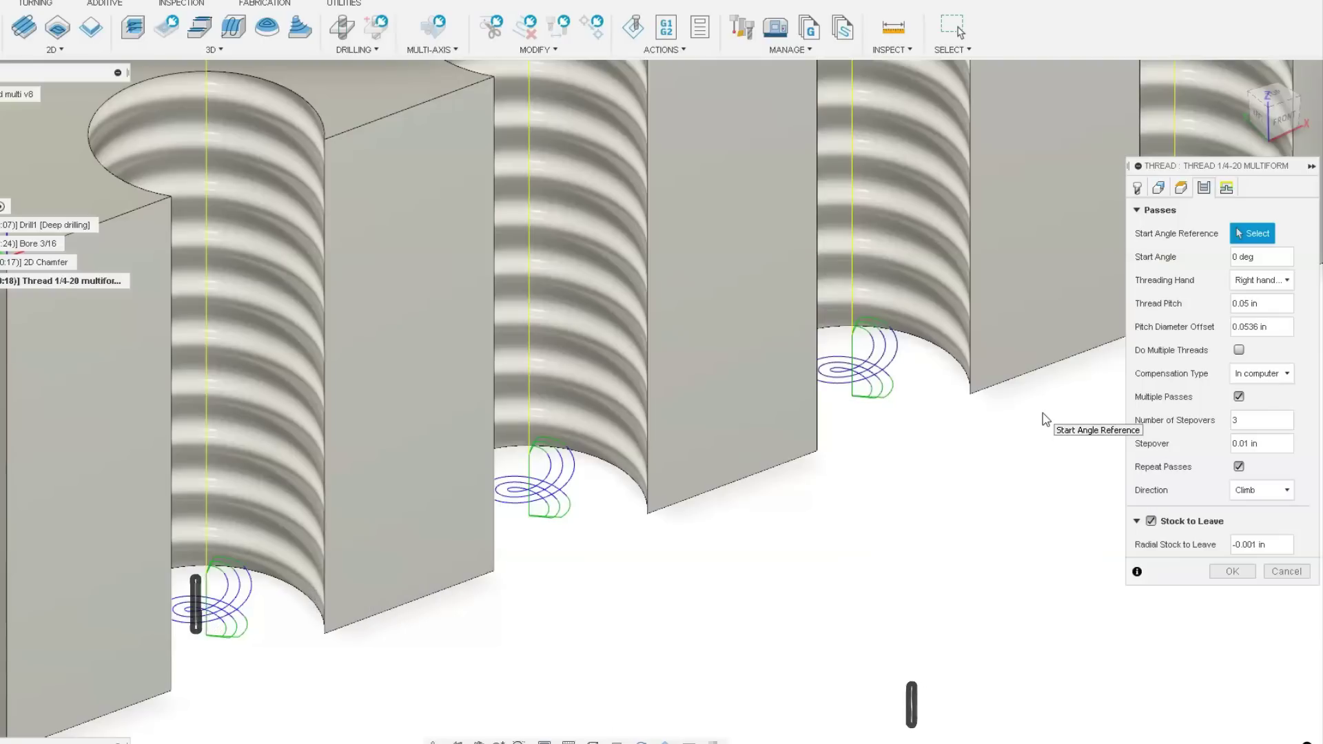
click(1149, 484)
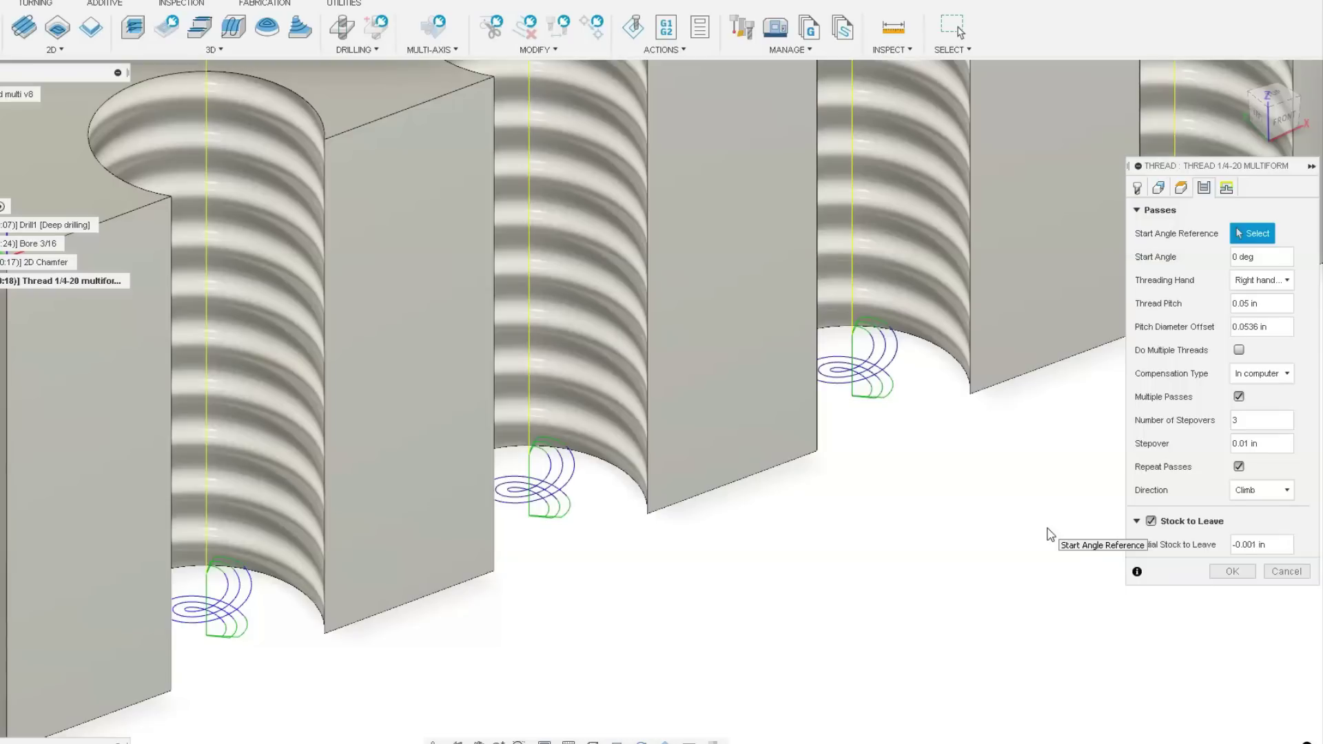
click(1225, 189)
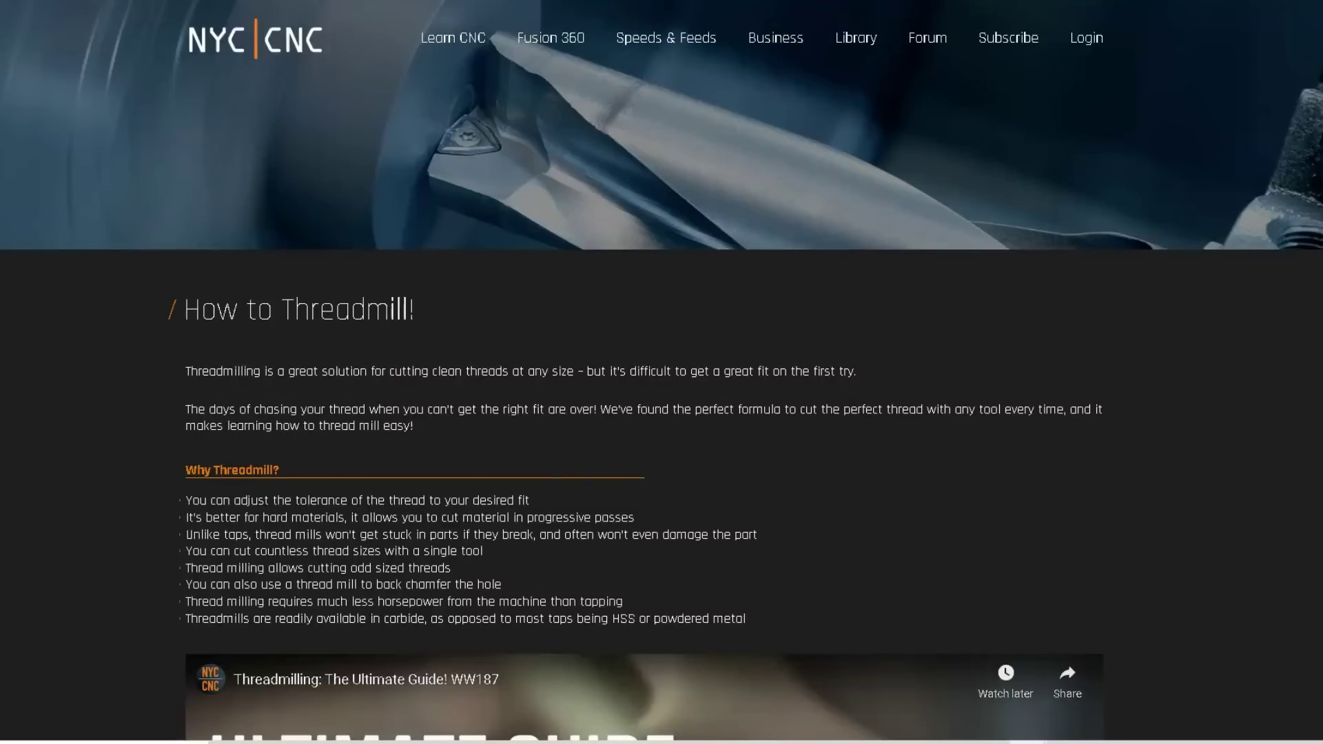
Scroll to the Downloads section showing the Thread Mill Calculator .XLSX, .F3D samples and changelog.
scroll(76, 552, down, 15)
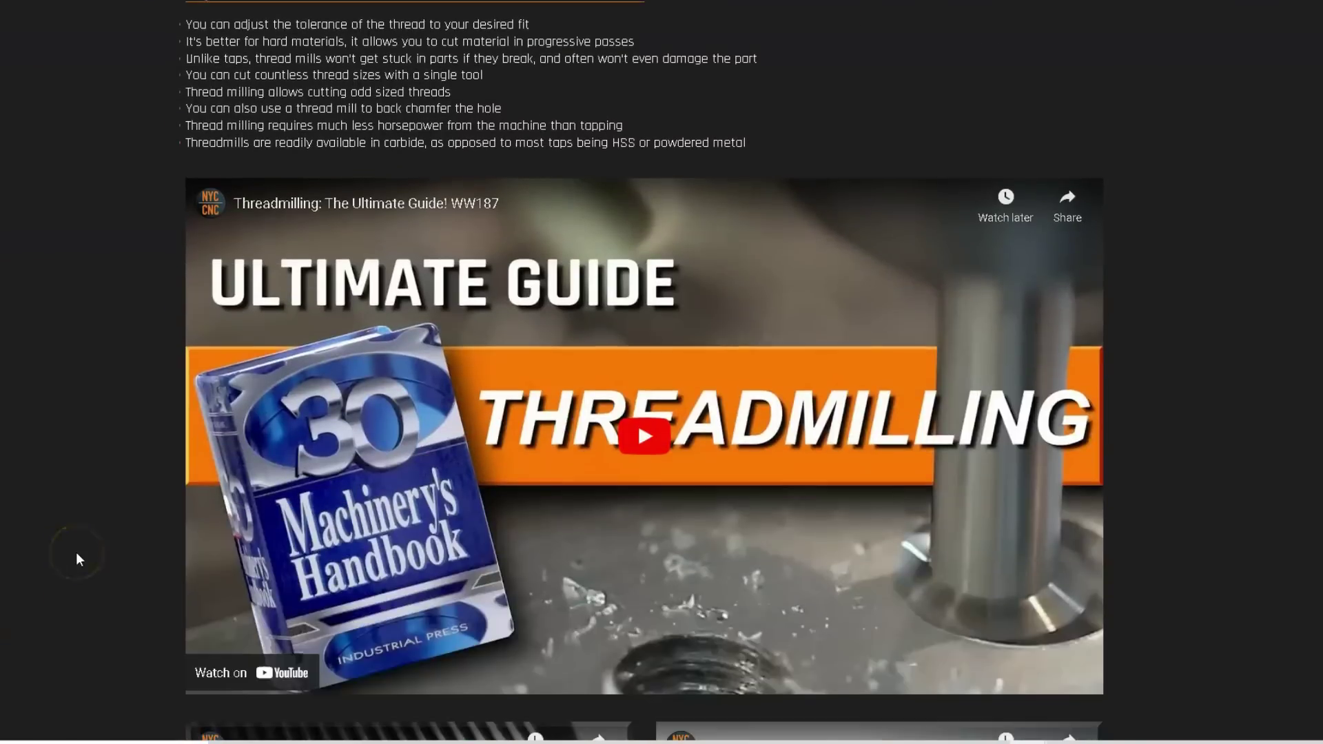
scroll(75, 552, down, 10)
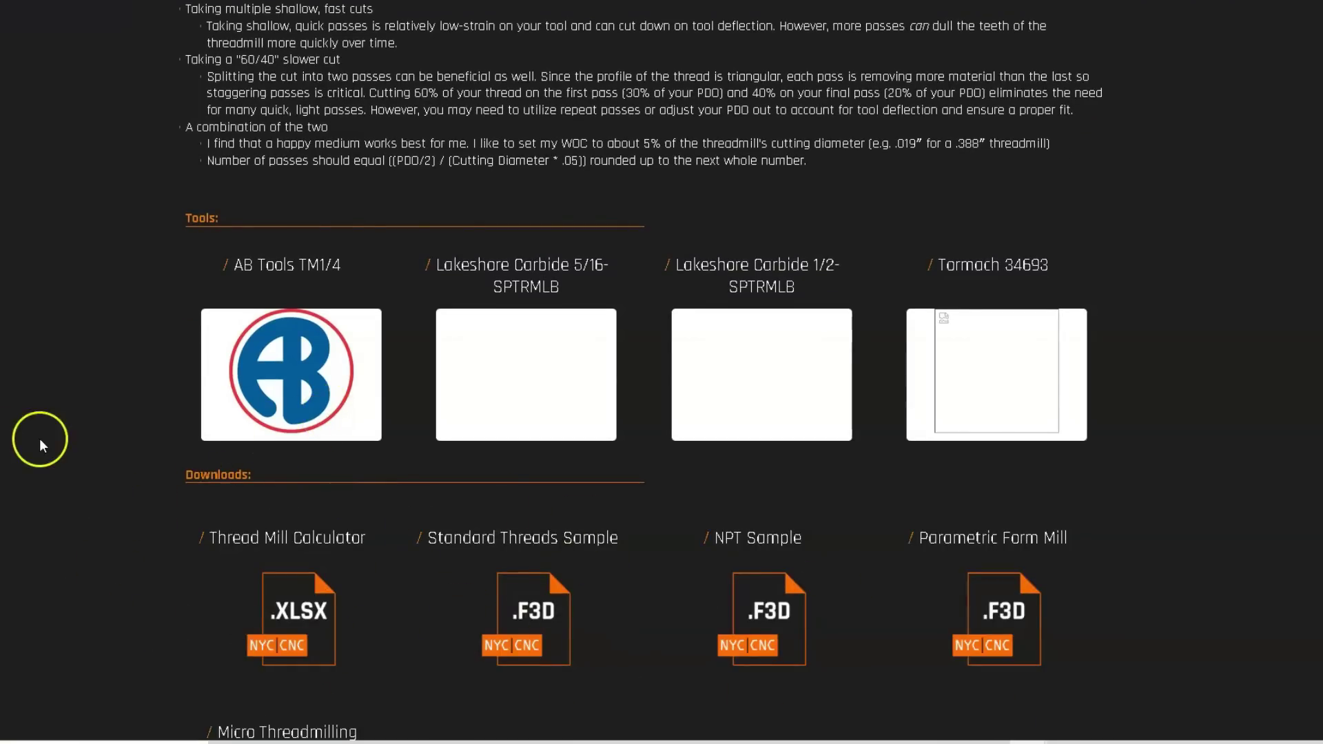
scroll(40, 439, down, 2)
scroll(40, 438, down, 3)
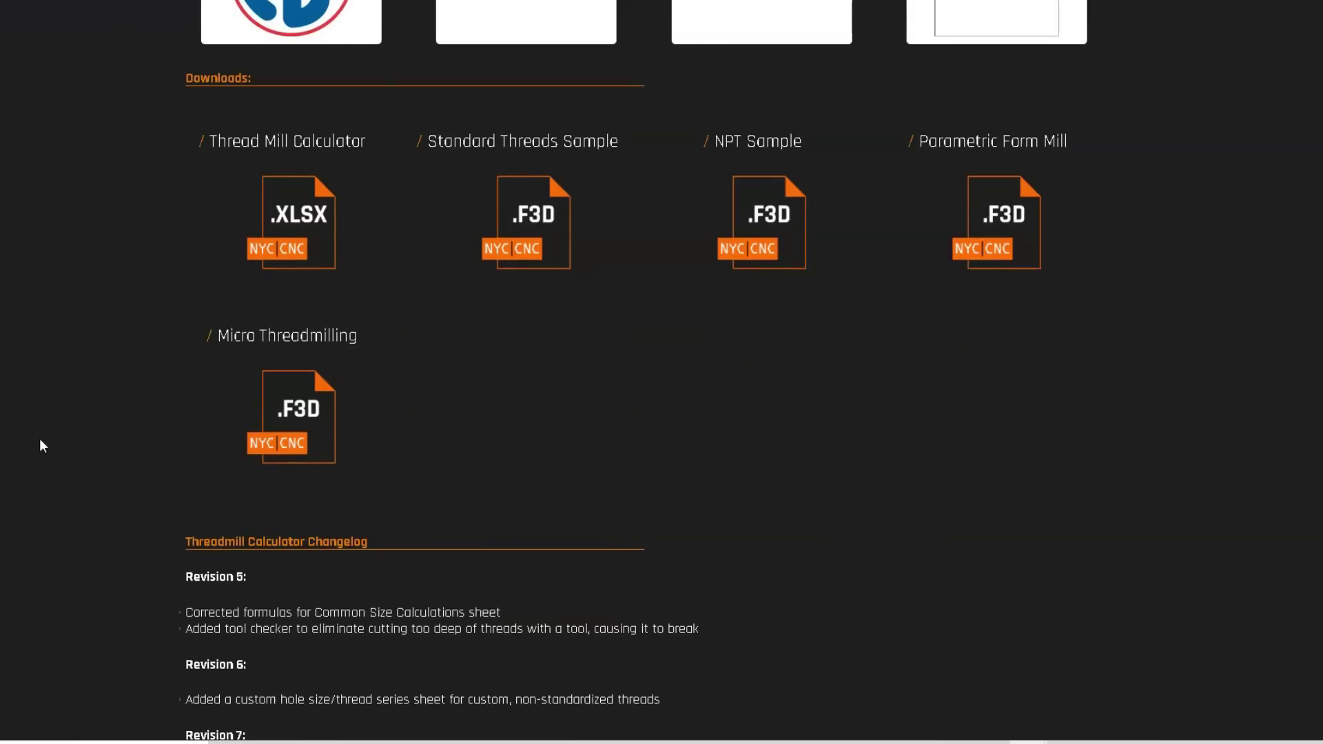